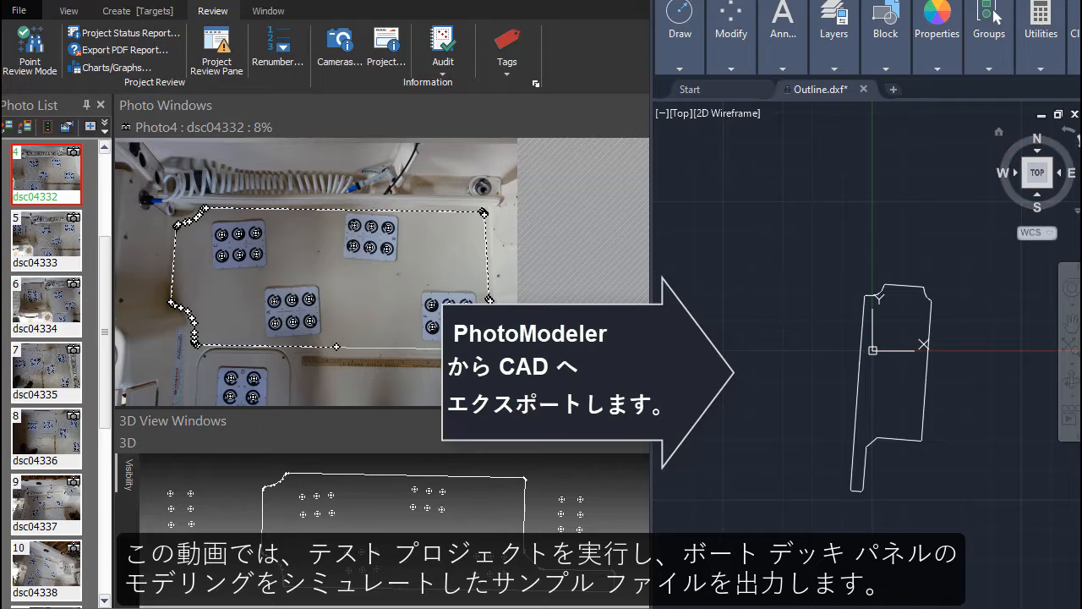
click(1074, 135)
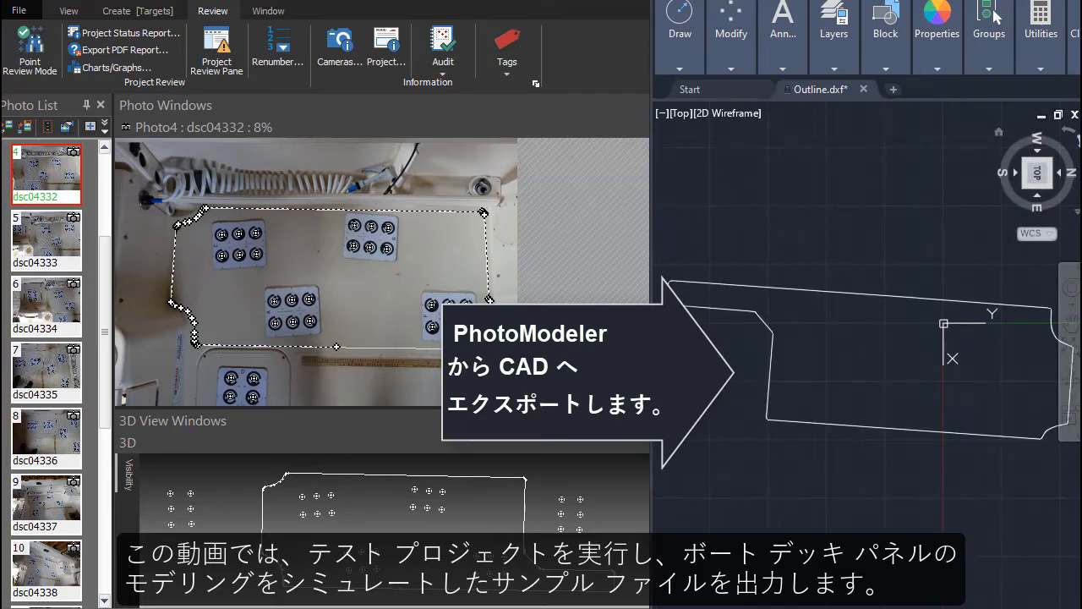
click(1069, 132)
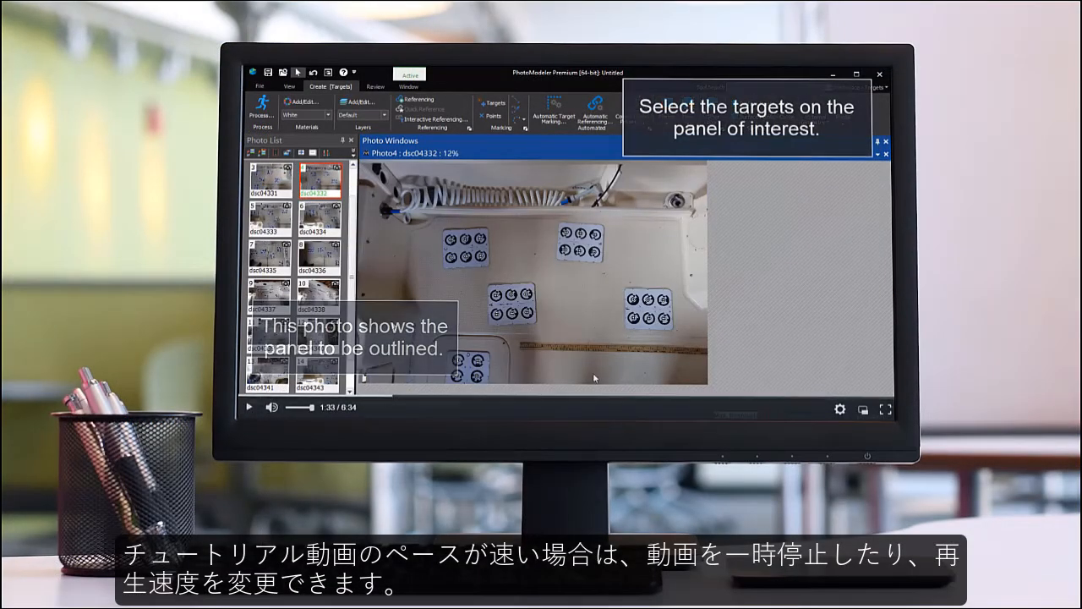
click(840, 410)
click(856, 380)
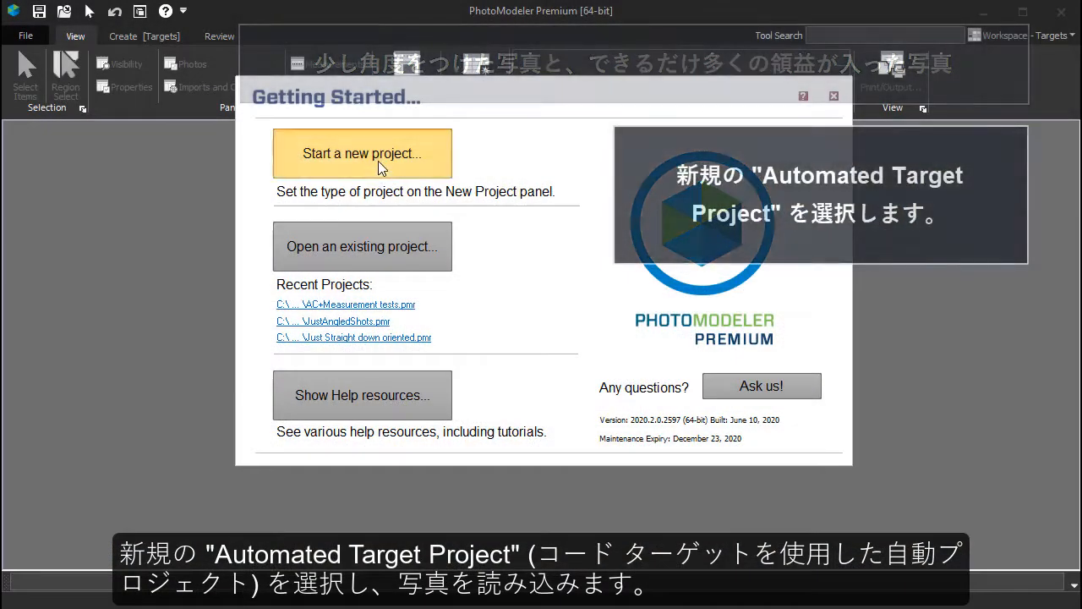
- Start a new automated targets project and add photos DSC04329.JPG through DSC04345.JPG from the Boat Deck folder
click(378, 161)
click(359, 300)
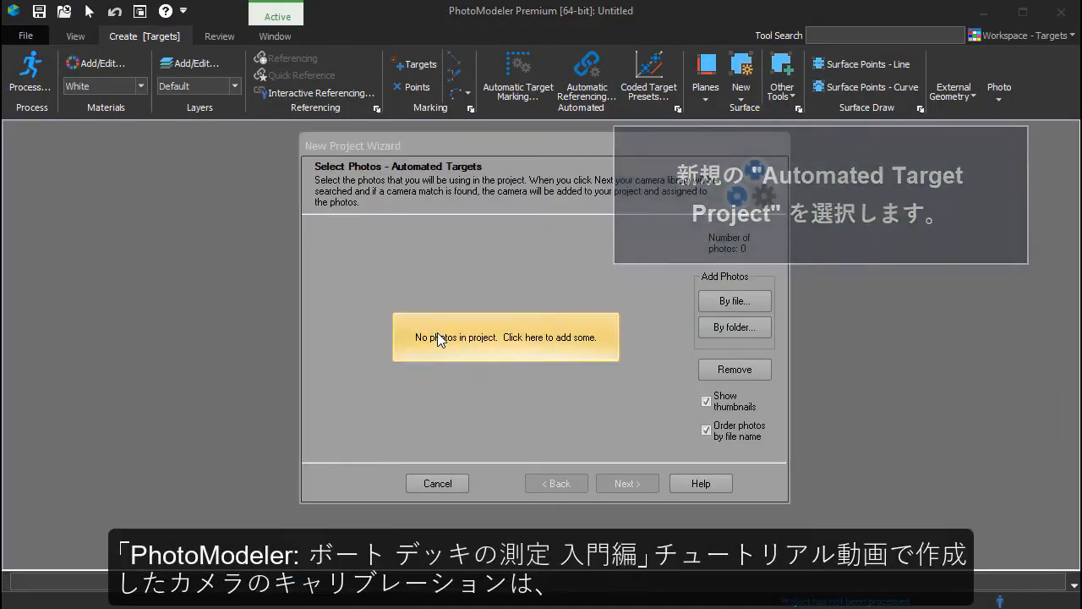
click(439, 339)
click(477, 306)
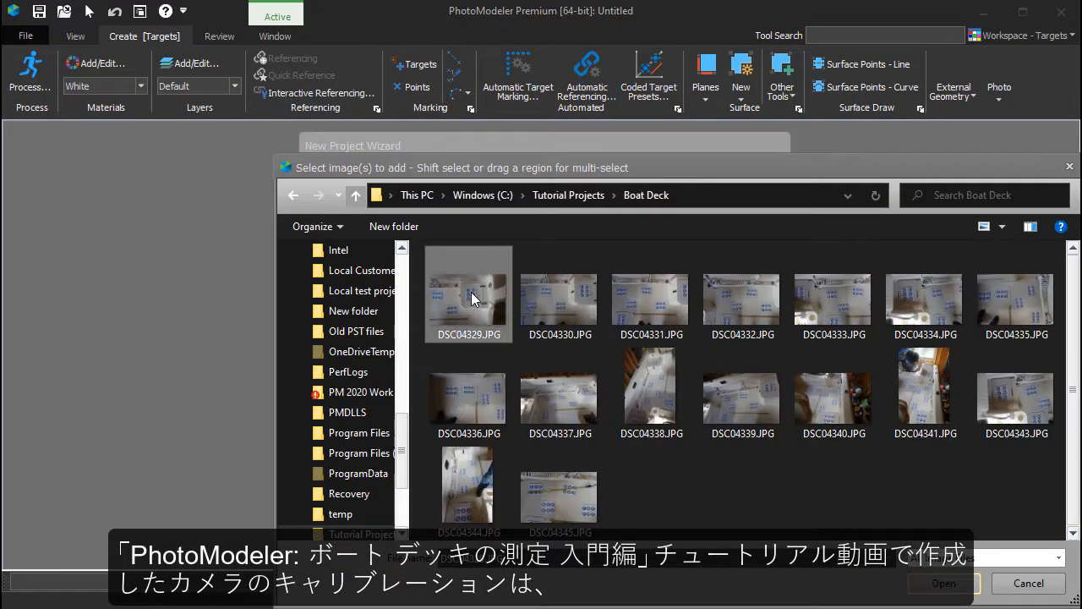
shift+click(559, 488)
click(943, 583)
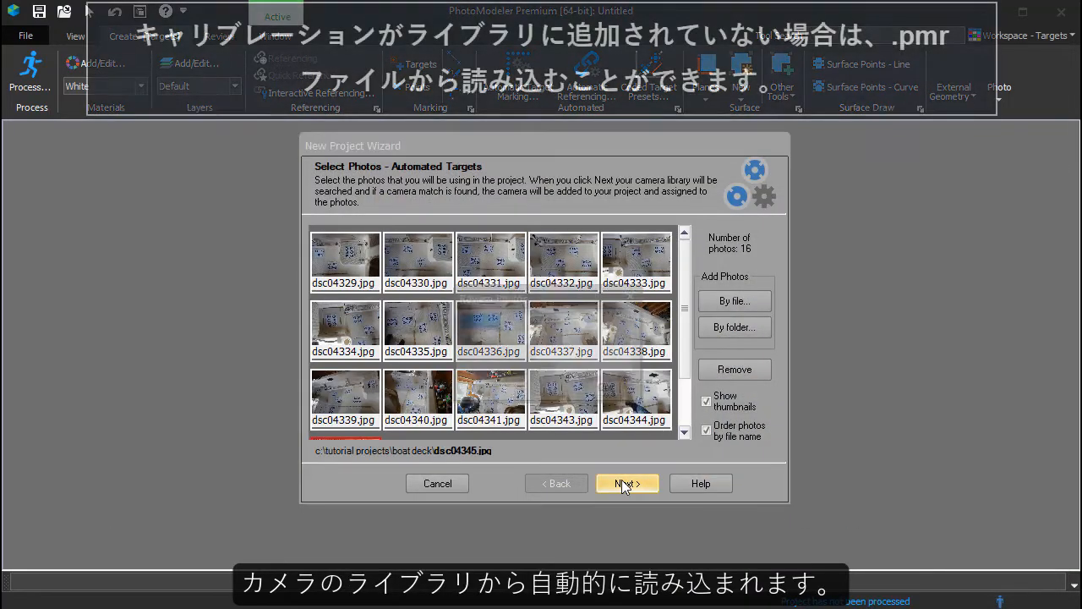
- Accept the matched library camera for all photos, run the automated coded target project and close its processing report
click(622, 485)
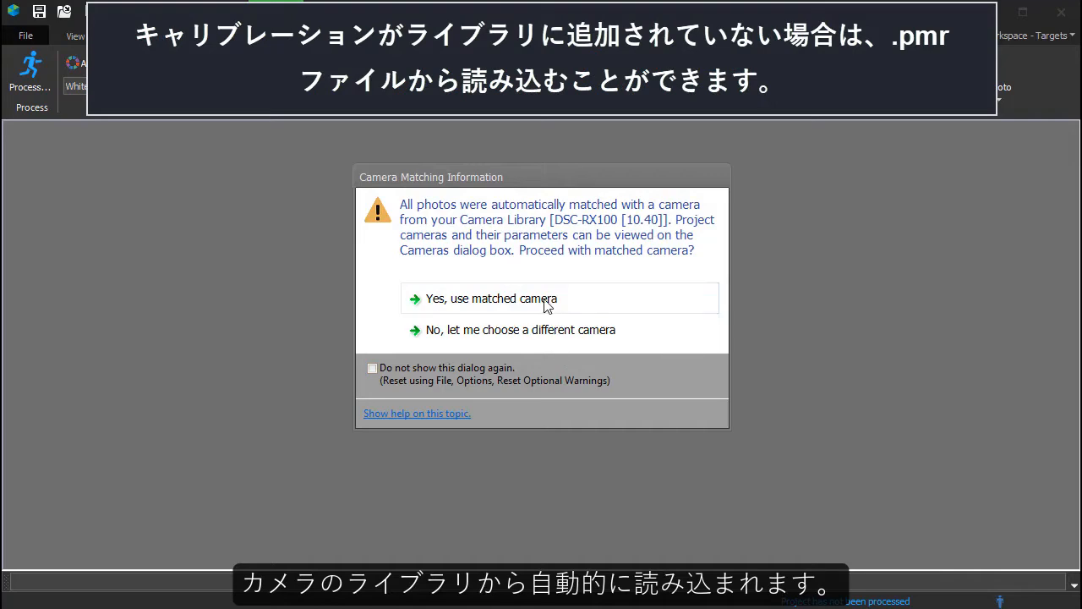
click(546, 300)
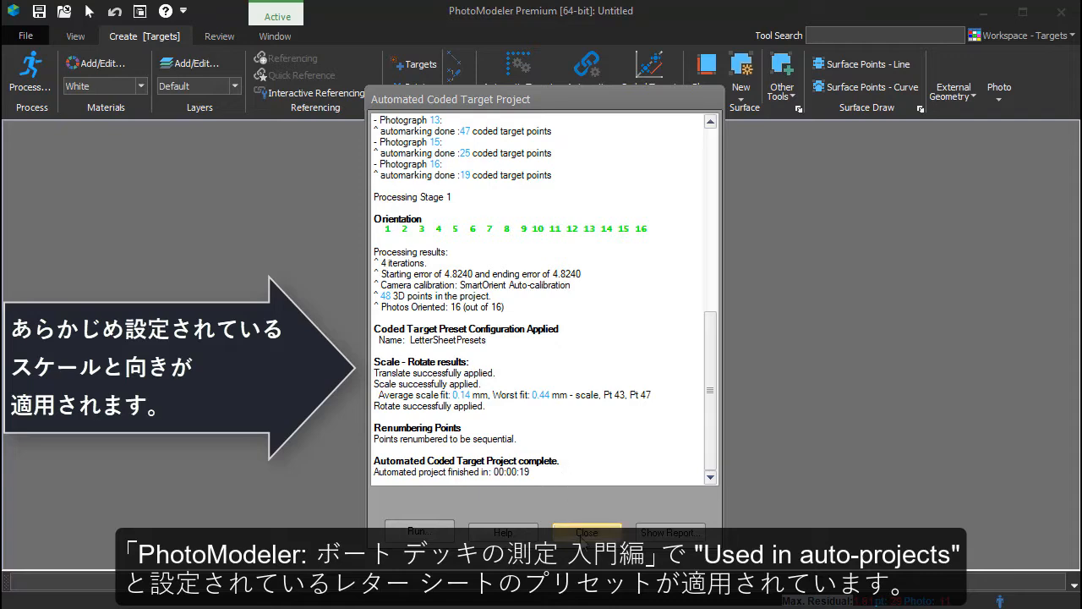
click(583, 535)
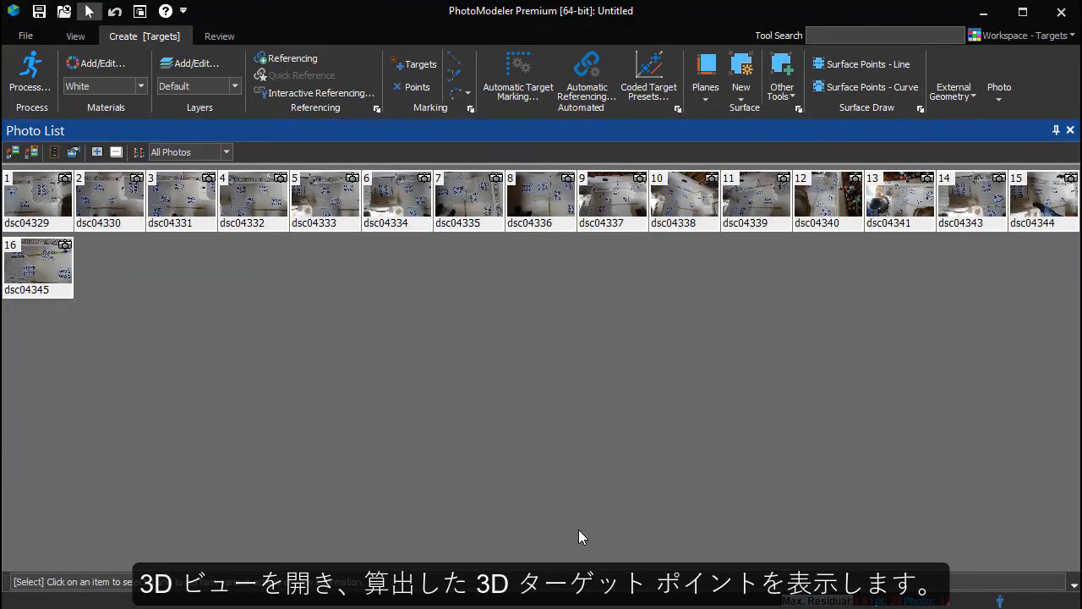
- Open a 3D view, show the camera stations, inspect the computed target points and camera positions, and close the view
click(140, 11)
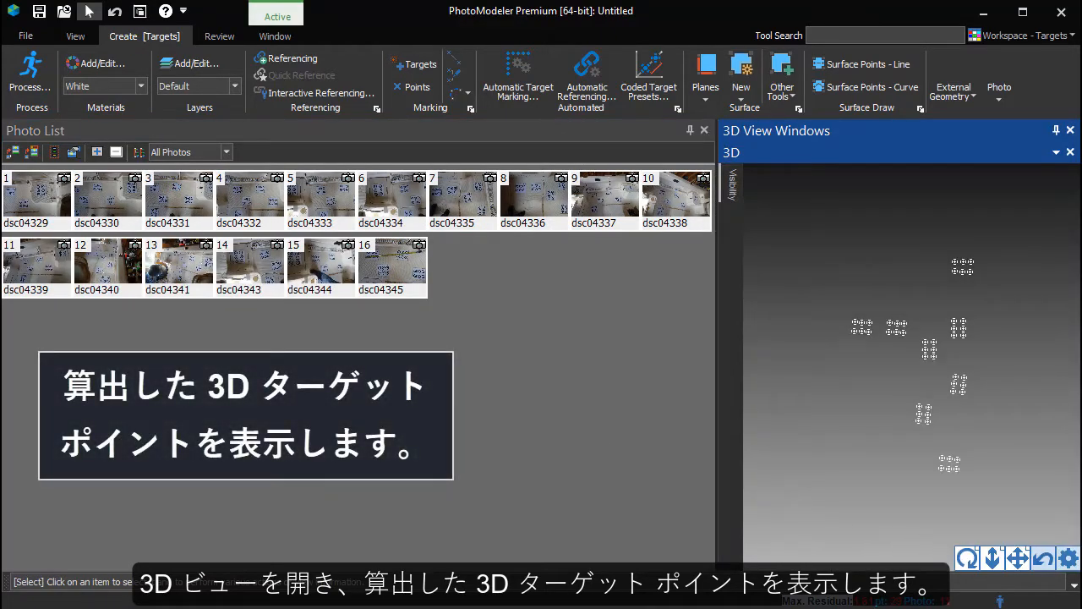
drag(970, 561, 1023, 500)
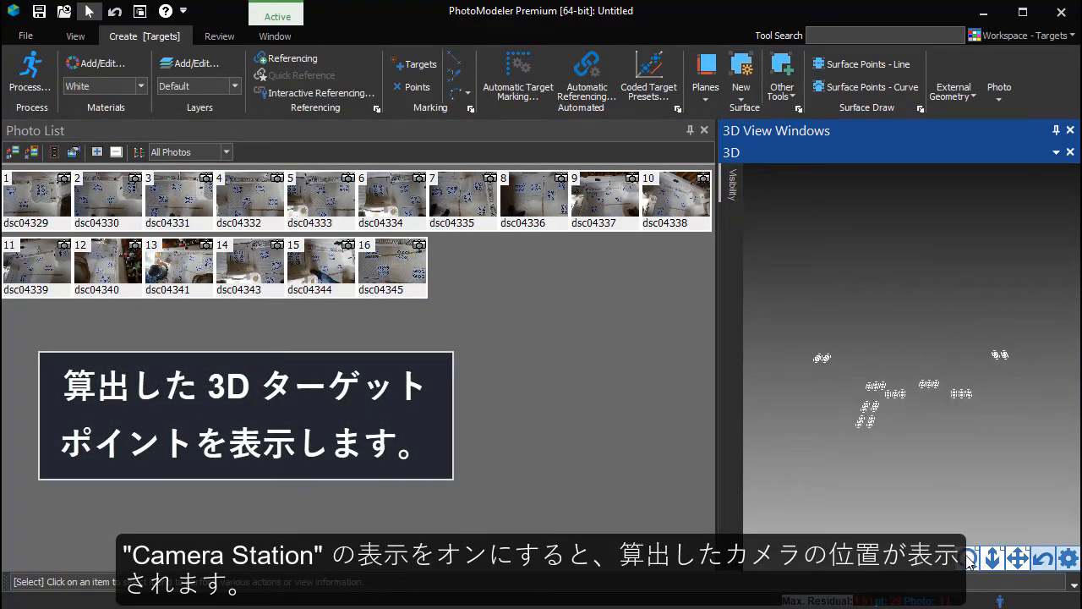
click(732, 184)
click(751, 337)
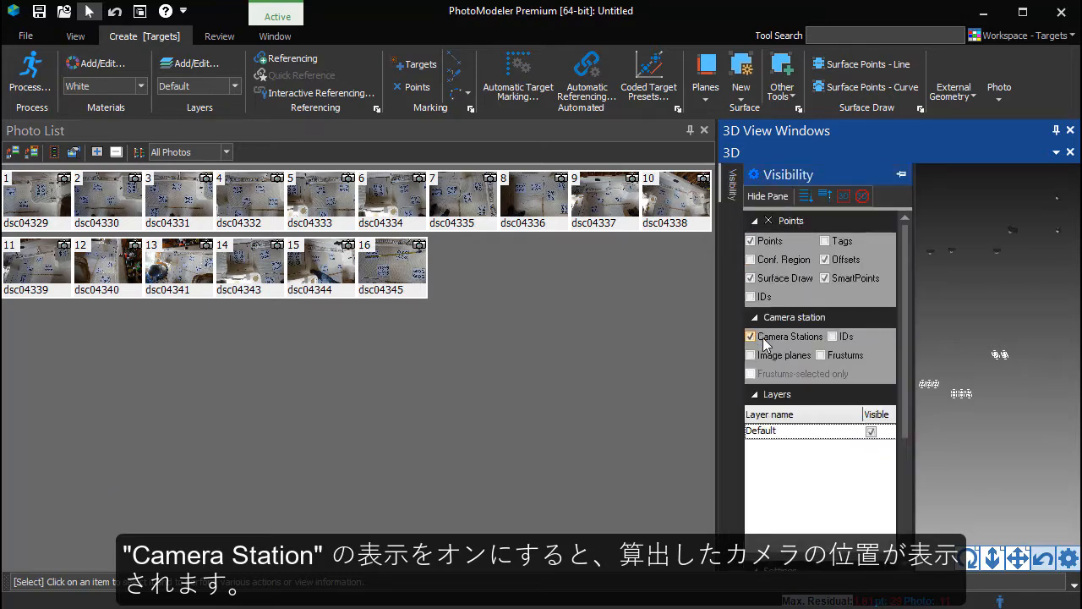
mouse_move(970, 559)
mouse_down()
mouse_move(777, 560)
mouse_move(968, 553)
mouse_up()
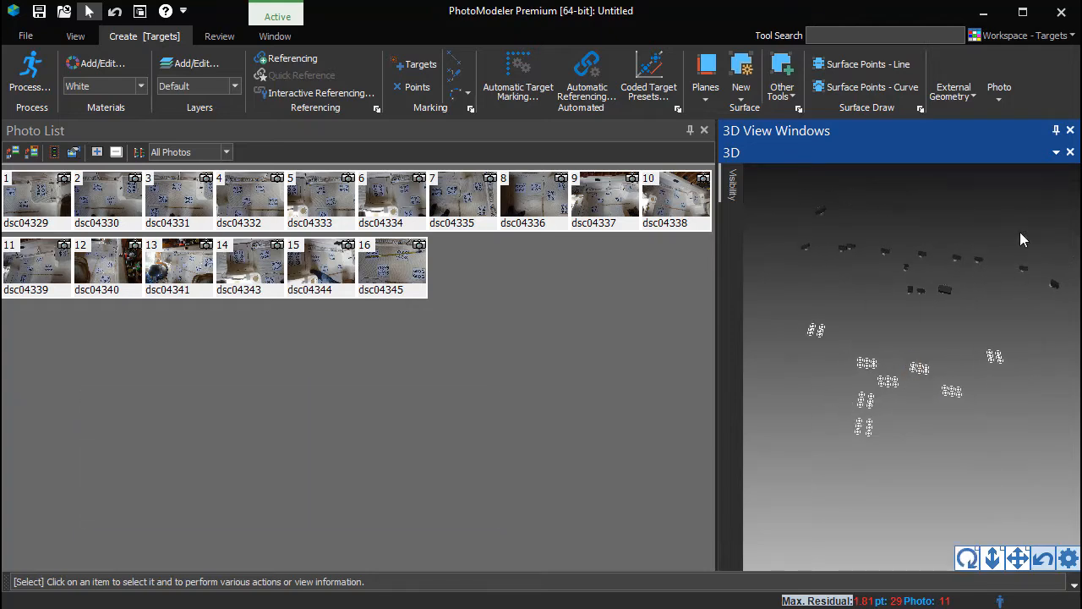
click(1070, 131)
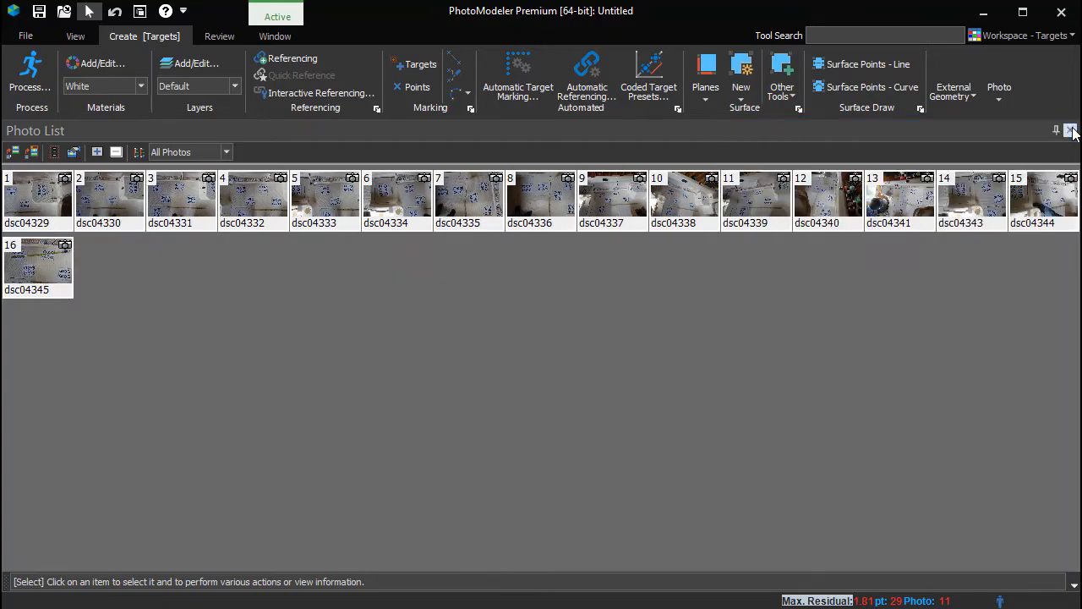
- Open and enlarge photo dsc04332, and create a best fit plane from the targets on the panel's four target sheets
double_click(250, 217)
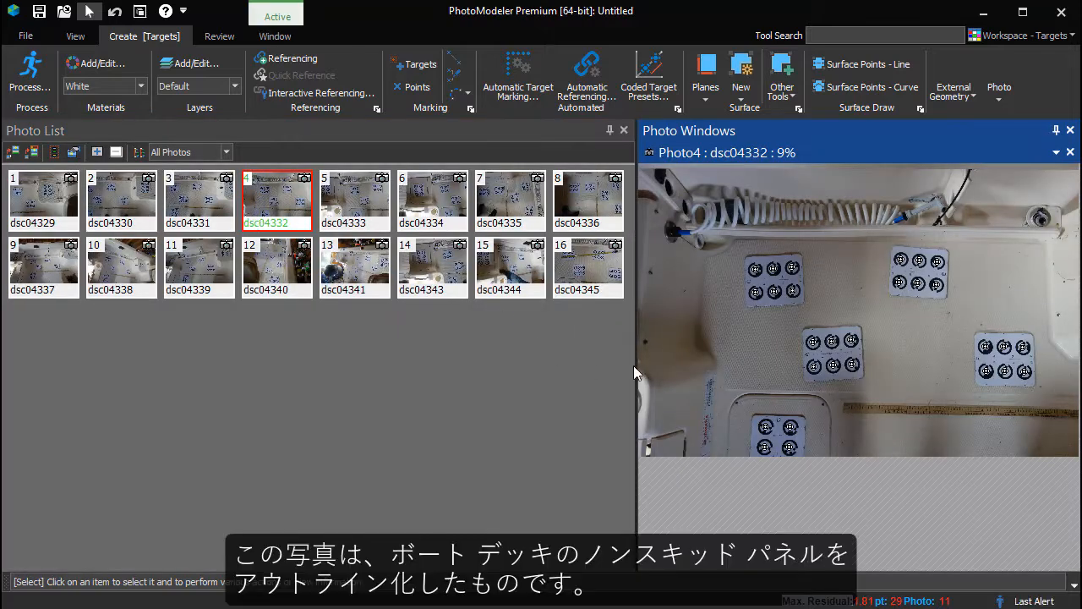
drag(638, 365, 194, 353)
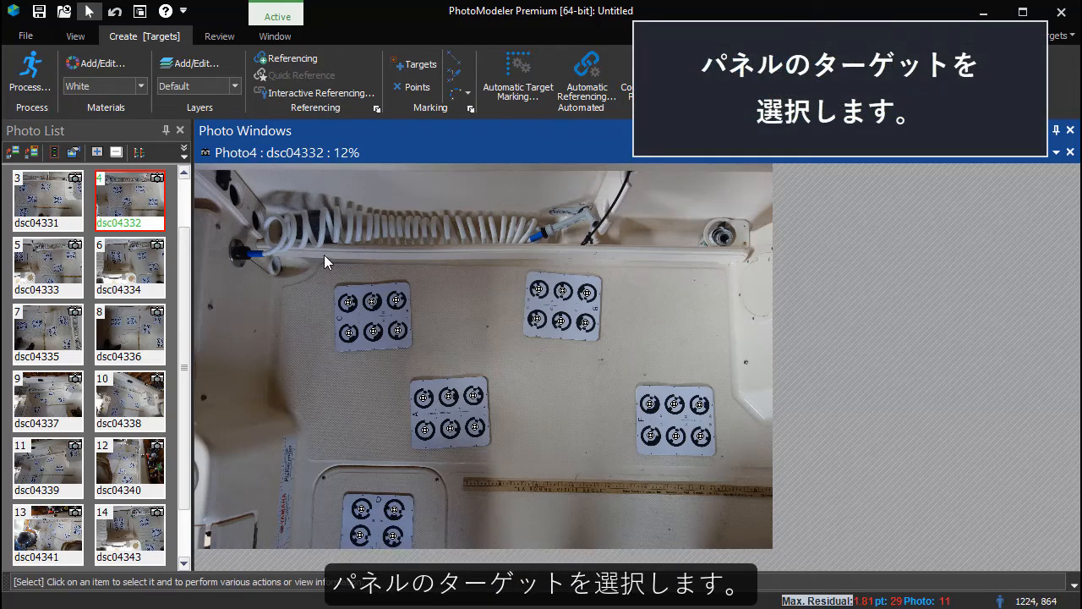
drag(392, 344, 735, 459)
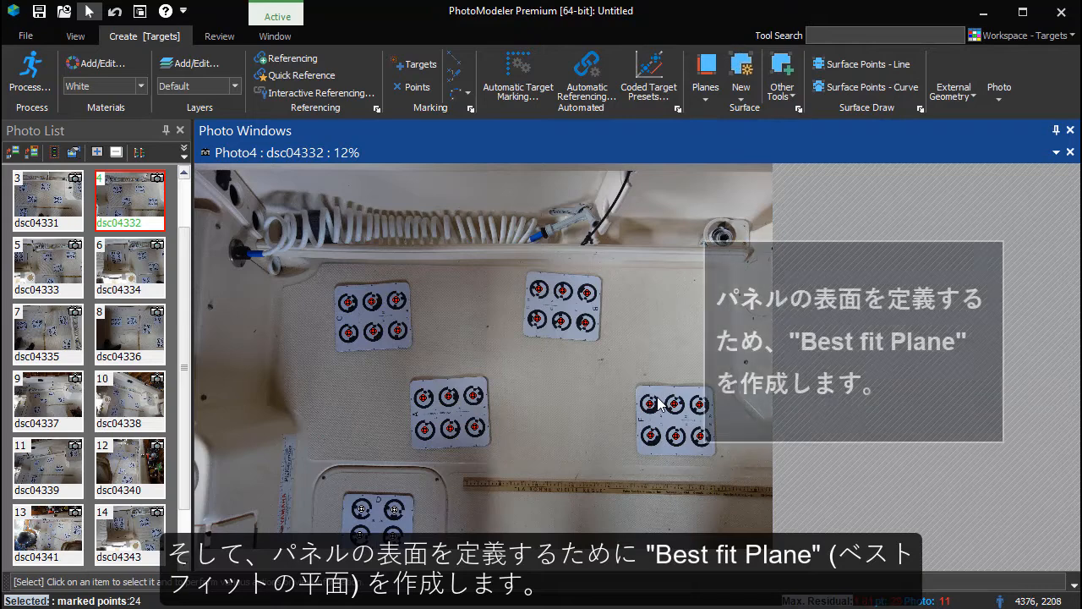
click(707, 103)
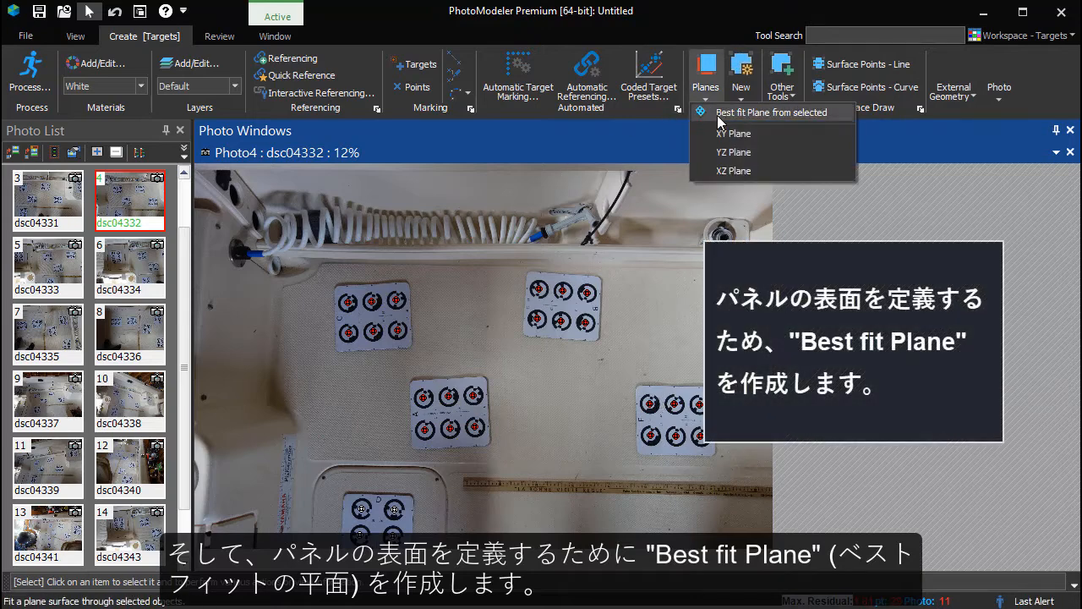
click(718, 114)
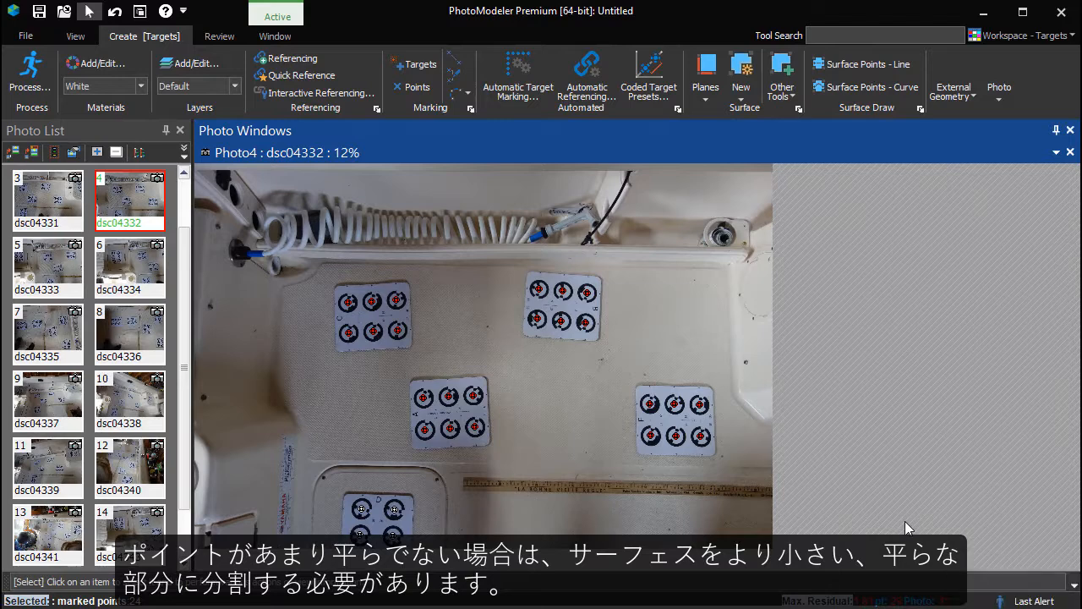
- Select the best fit plane in a 3D view and show its properties
click(140, 11)
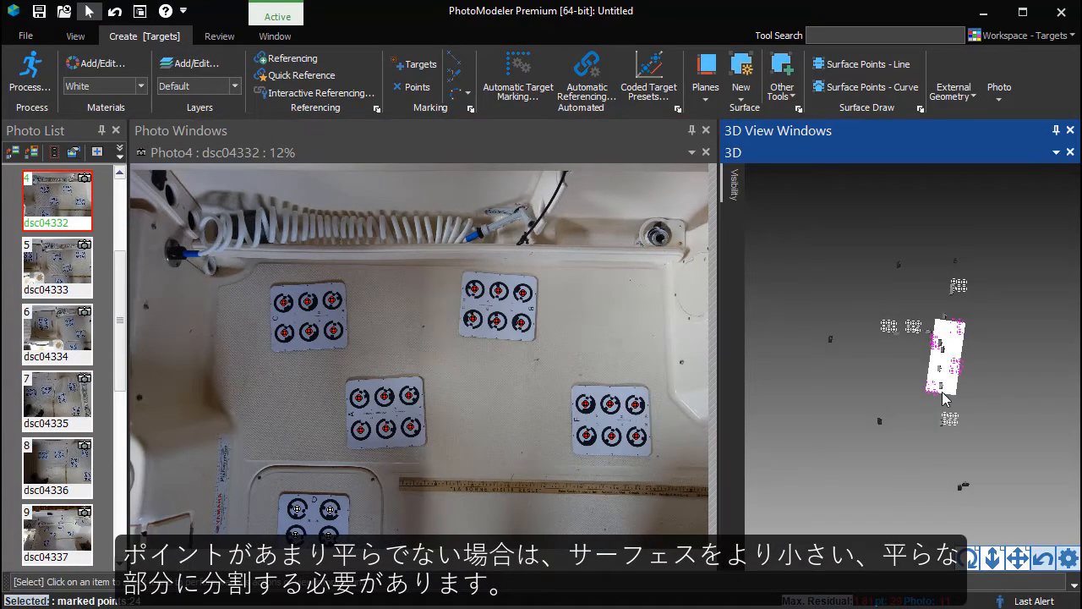
click(951, 396)
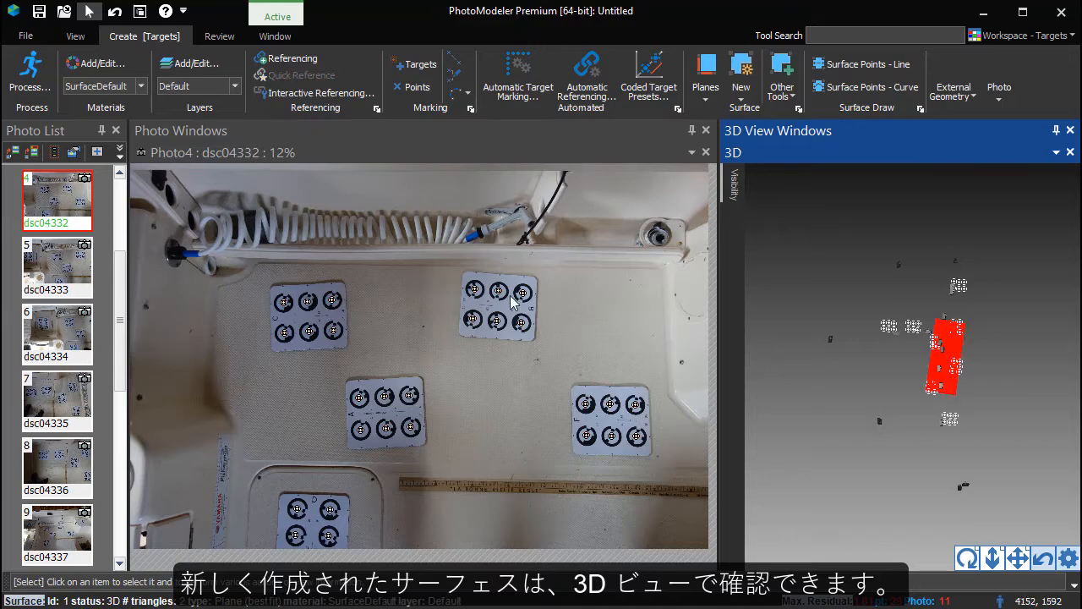
click(75, 35)
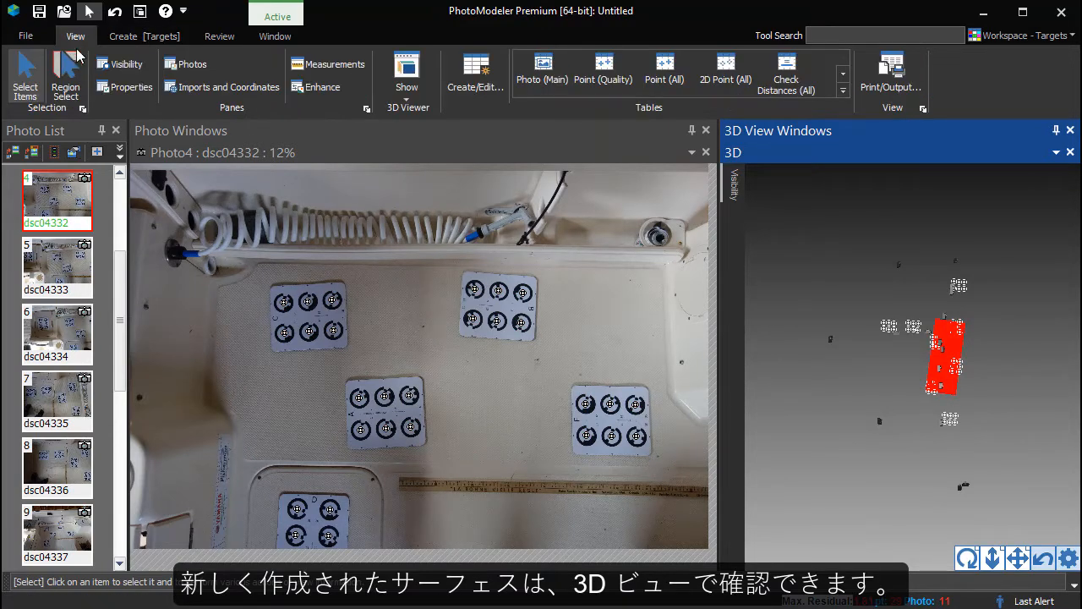
click(118, 89)
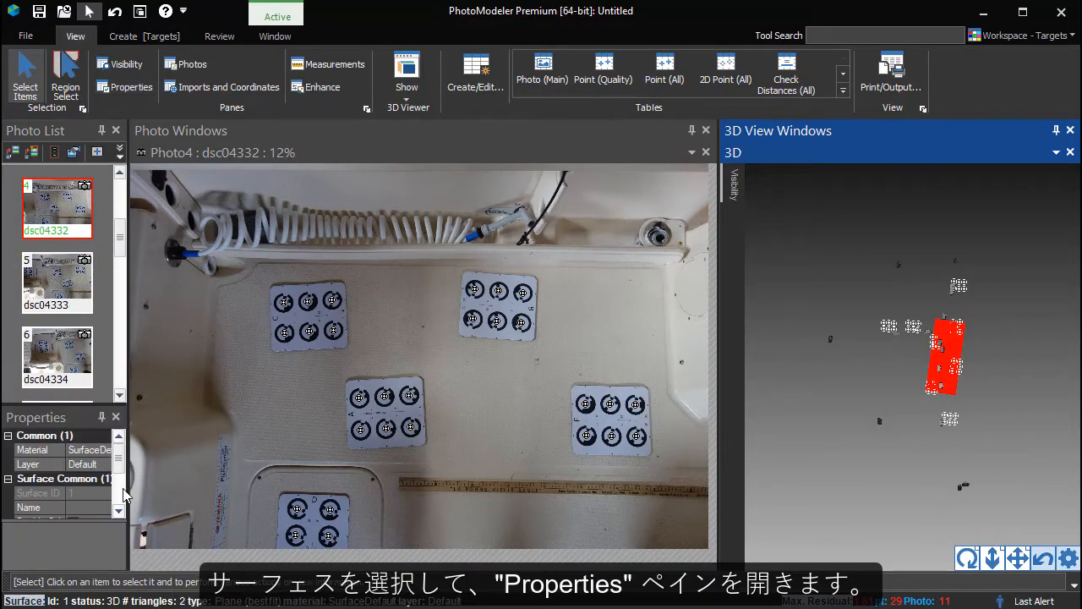
- Enlarge the properties display and set the plane's offset to -4
click(123, 495)
drag(128, 486, 182, 486)
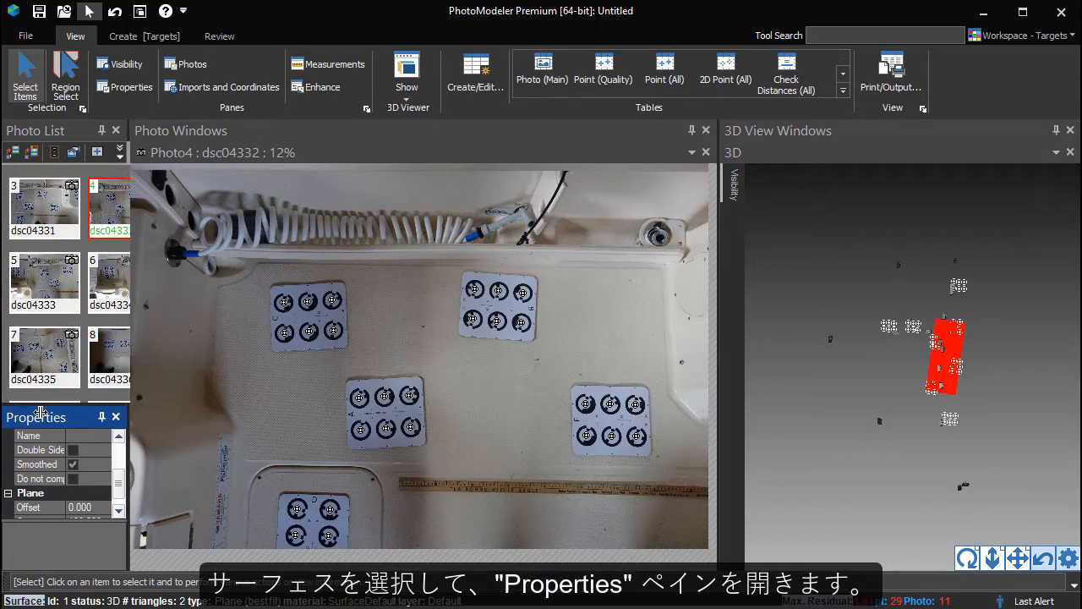
drag(80, 406, 80, 289)
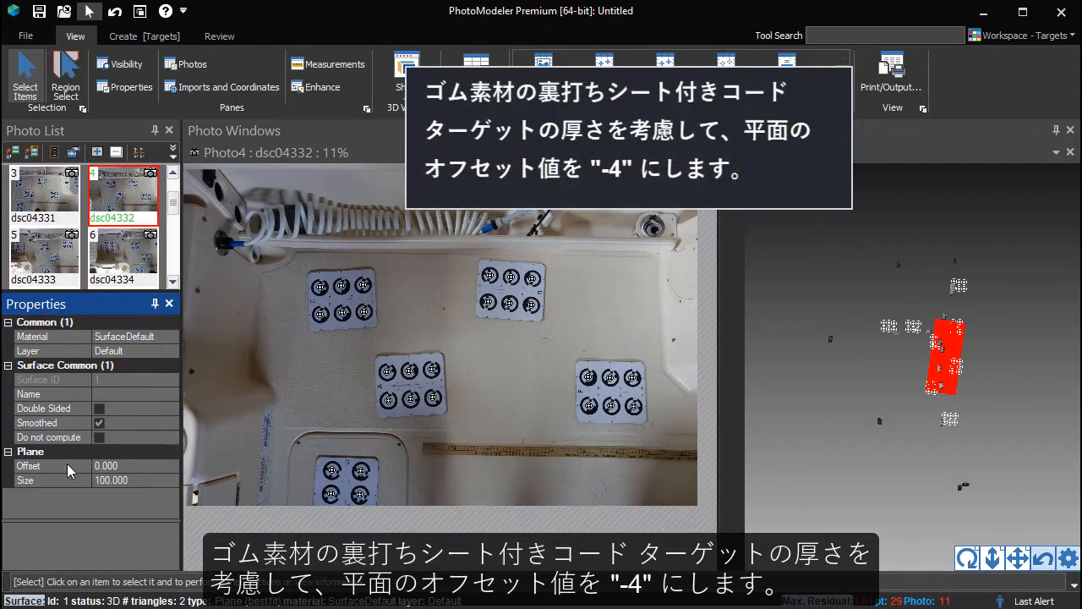
click(128, 466)
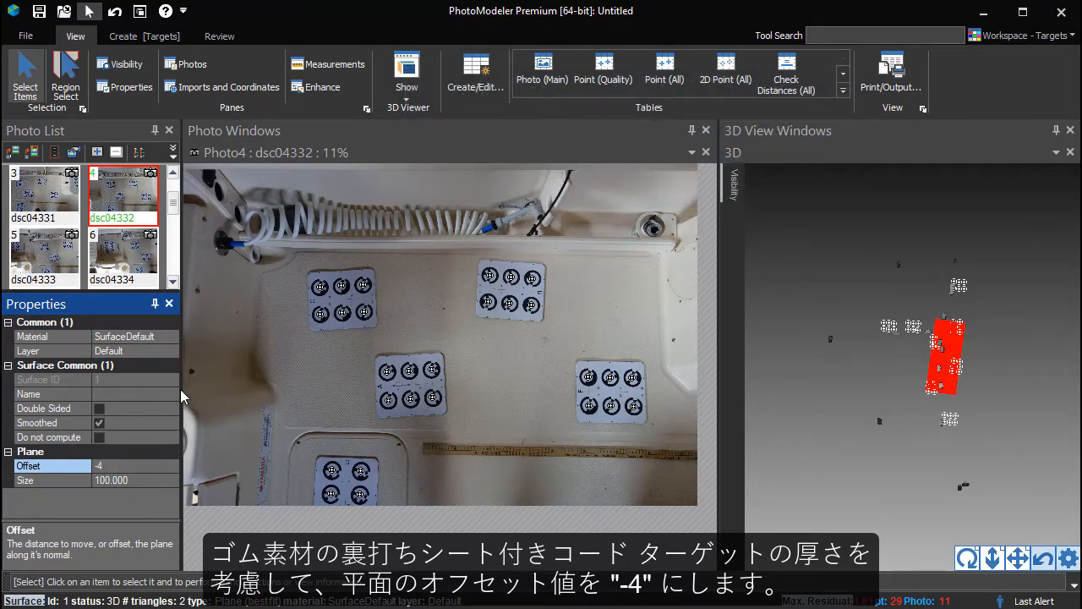
click(279, 387)
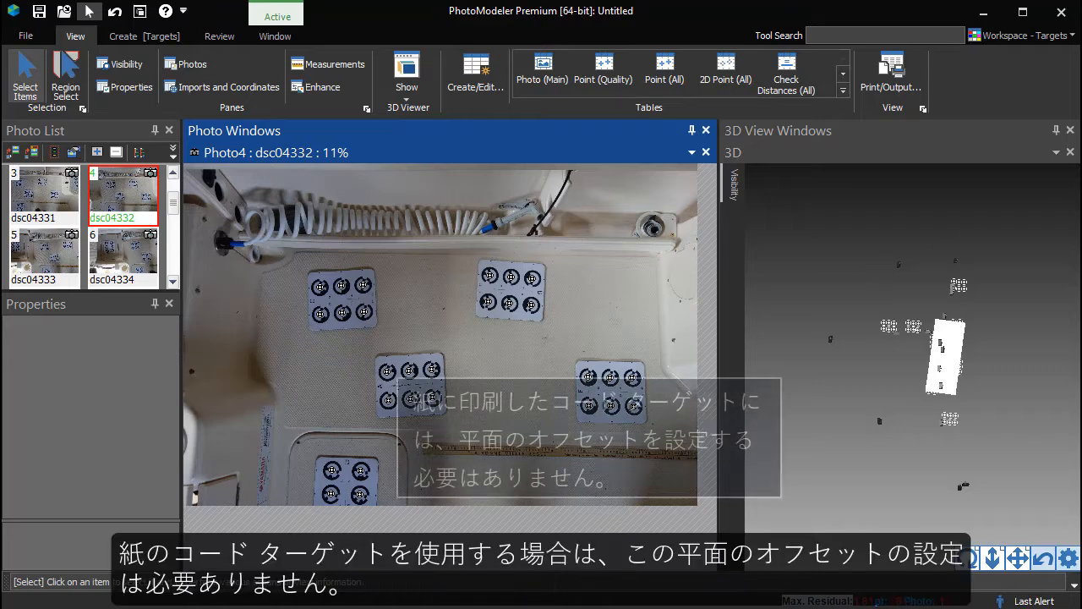
- Close the 3D view and narrow the photo list to enlarge photo dsc04332
click(1070, 131)
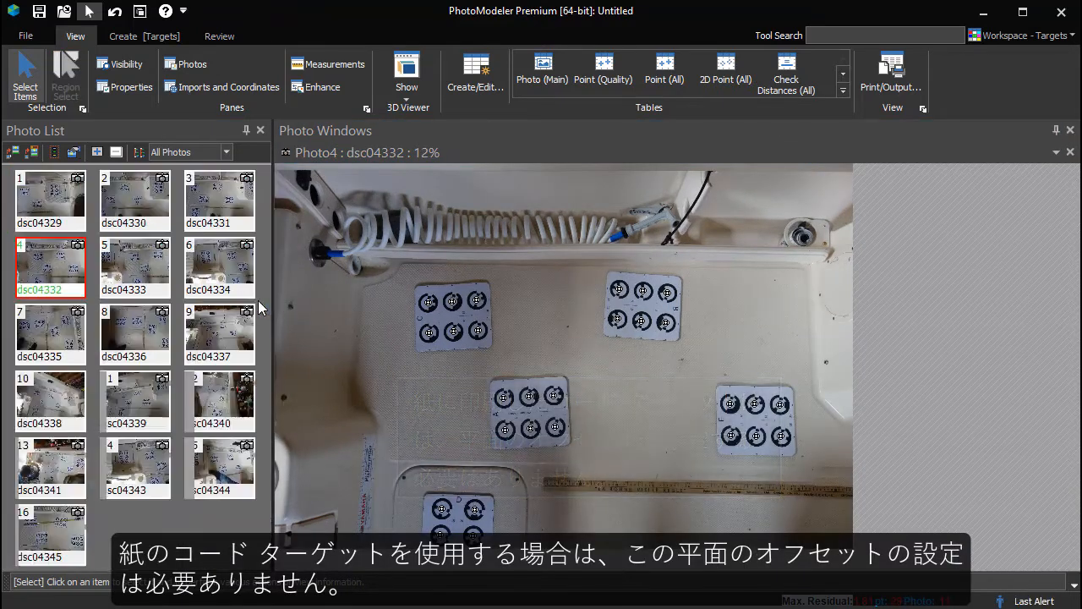
drag(274, 299, 161, 298)
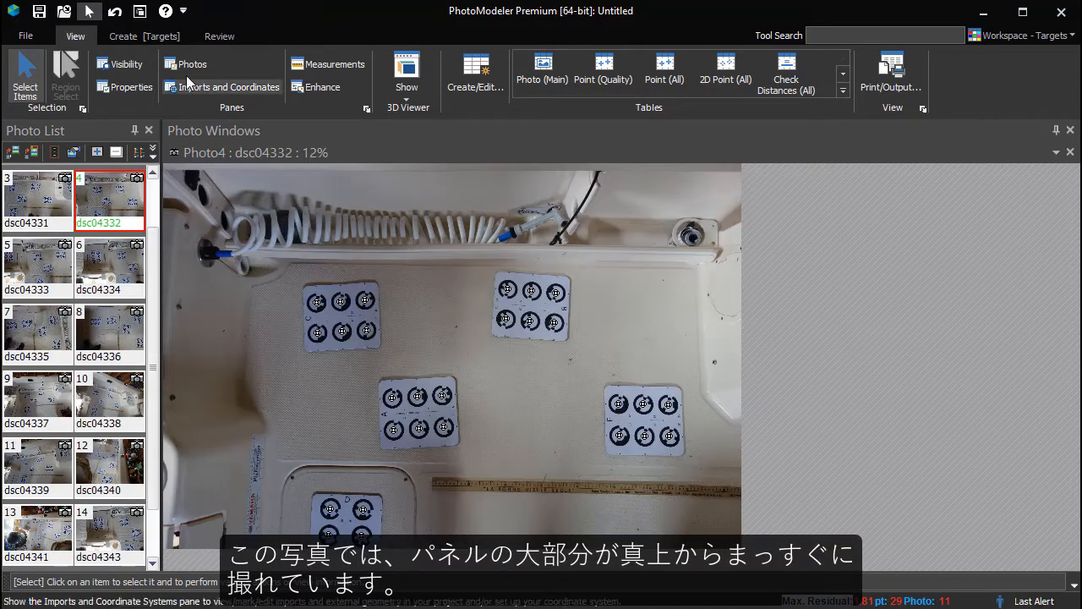
- Start a Surface Points - Curve outline at the panel's upper-left corner in photo dsc04332, creating the point with the closest surface
click(144, 36)
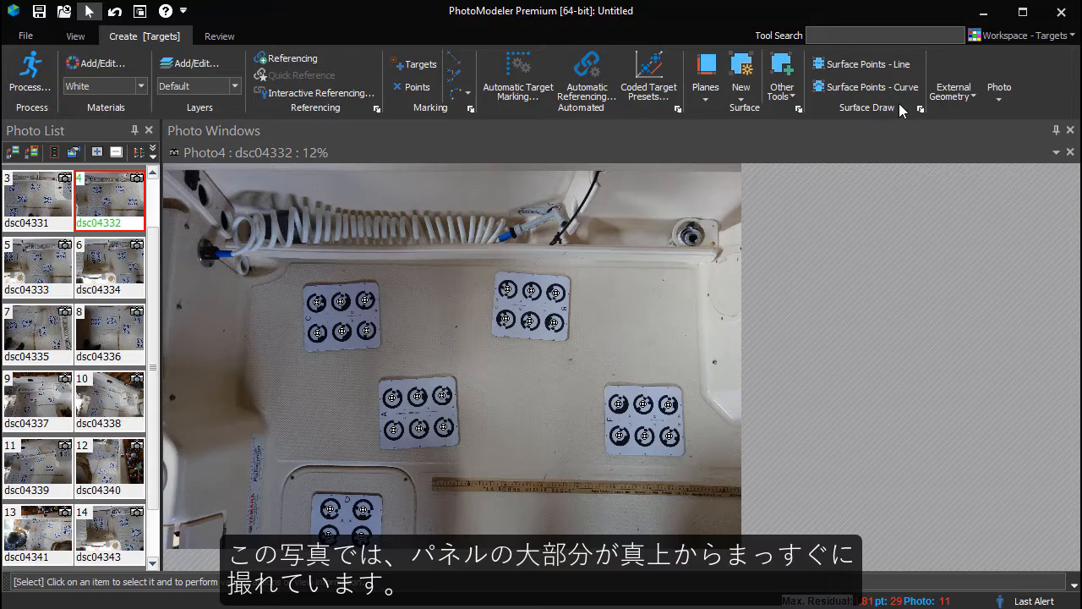
click(869, 87)
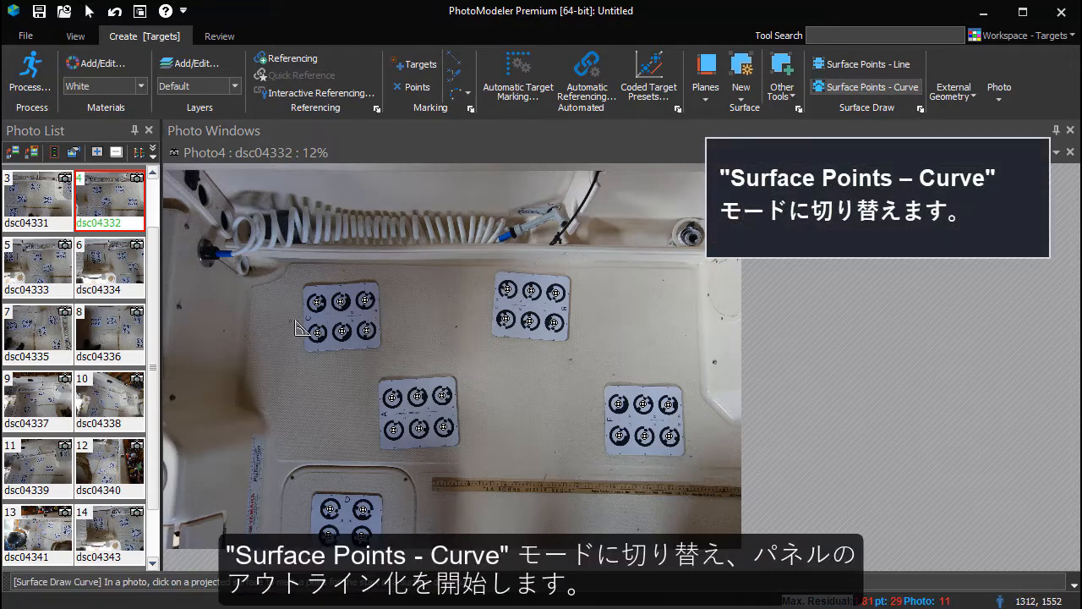
click(216, 157)
scroll(309, 346, up, 3)
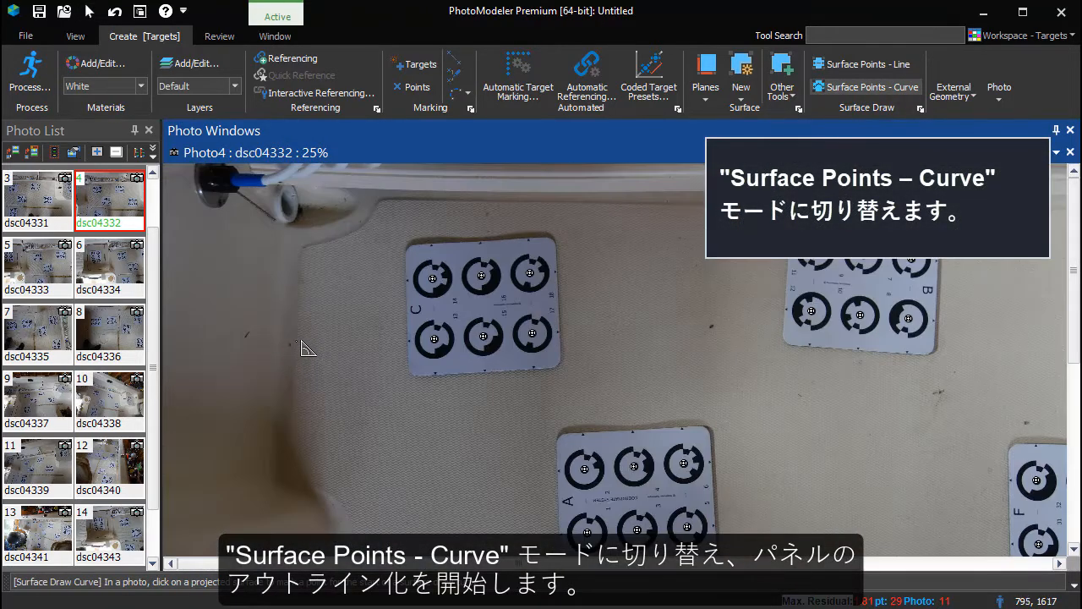
scroll(309, 347, up, 5)
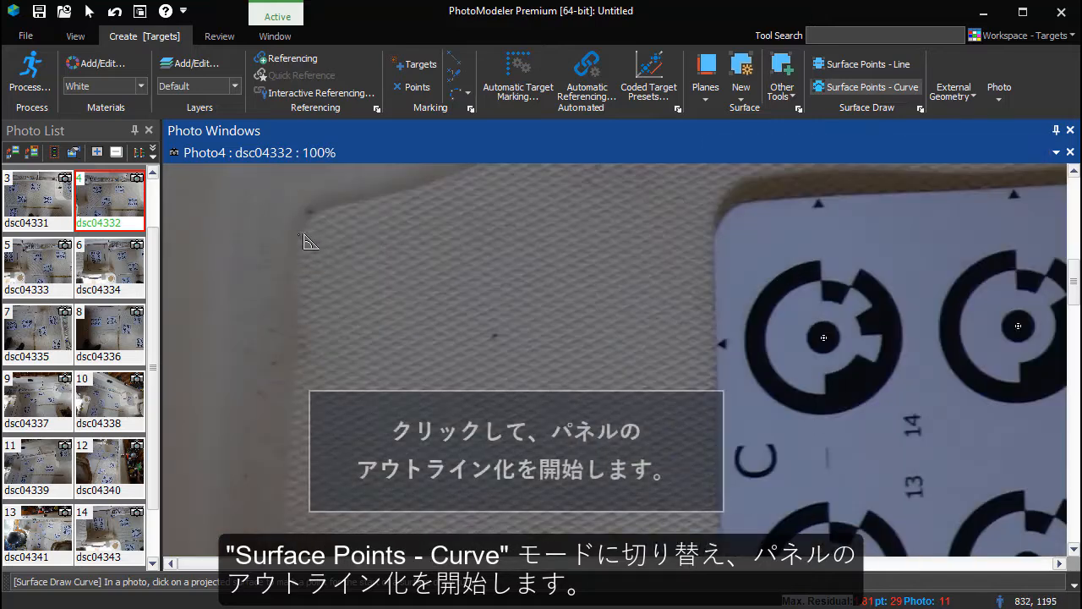
click(300, 250)
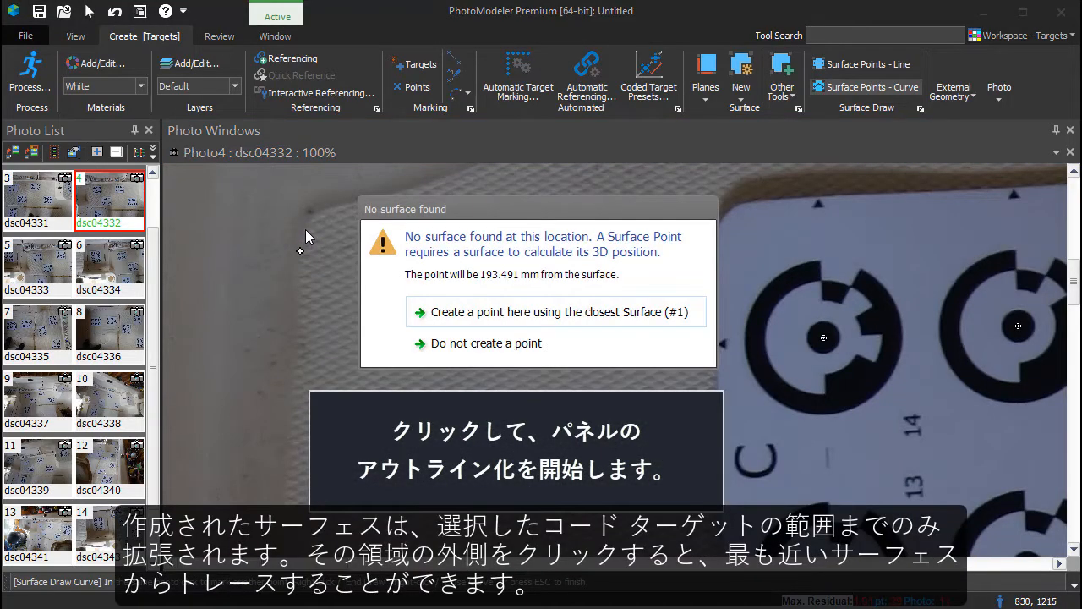
click(454, 315)
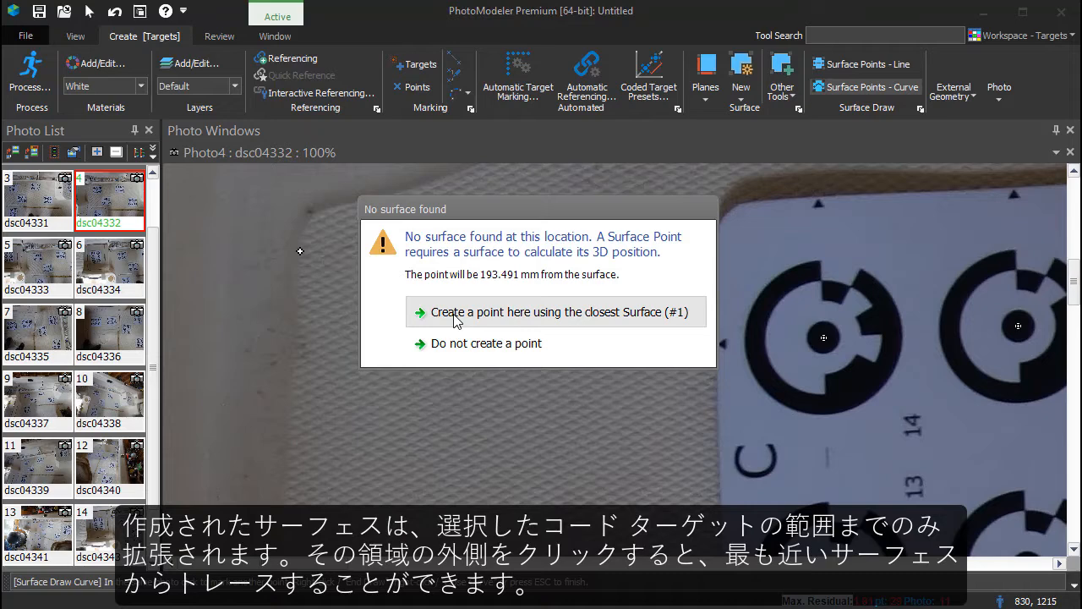
click(454, 312)
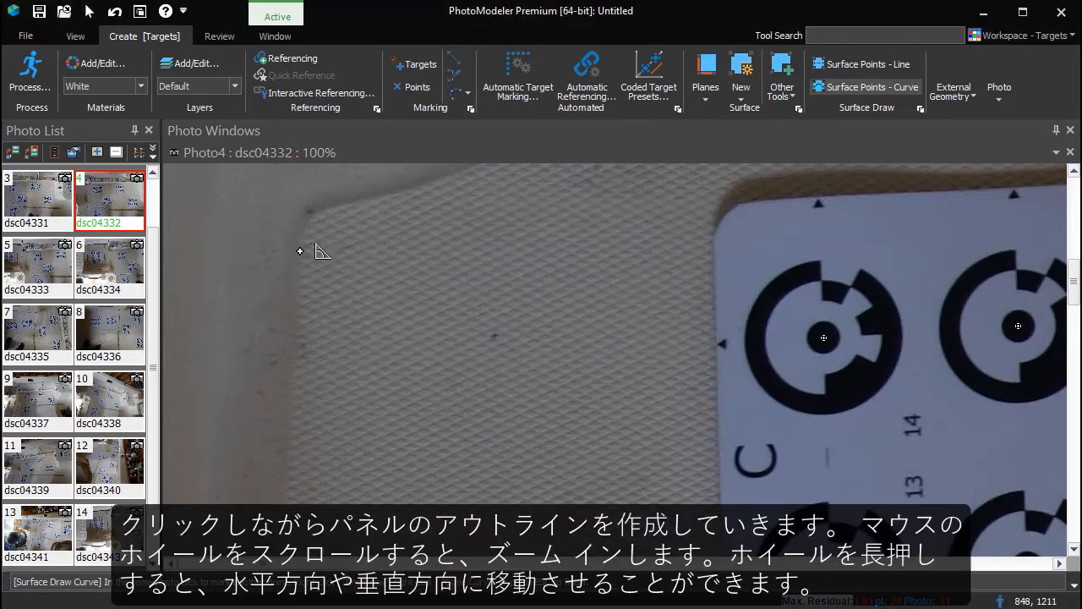
- Trace the panel's upper-left corner and the curved edge up to the start of the straight top edge
click(303, 229)
click(310, 215)
click(327, 210)
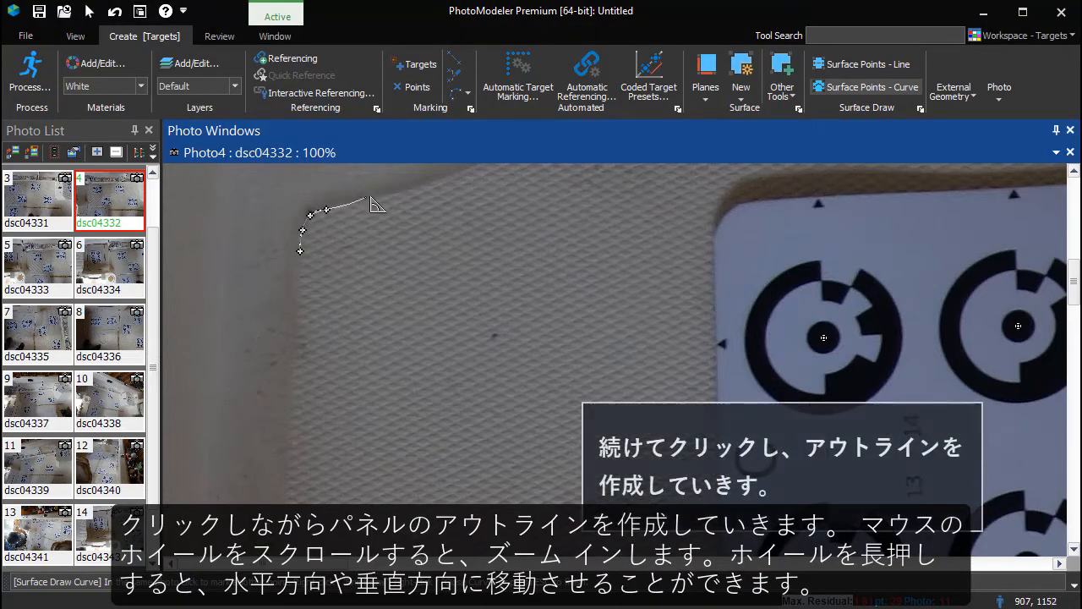
scroll(477, 183, down, 1)
middle_drag(478, 182, 309, 356)
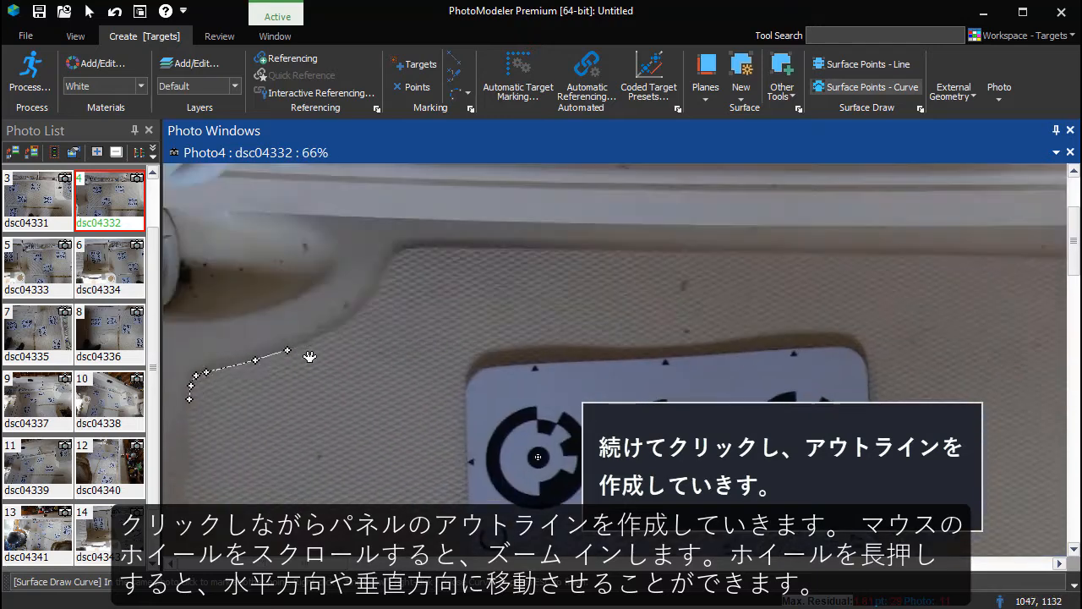
click(388, 268)
click(397, 254)
click(403, 247)
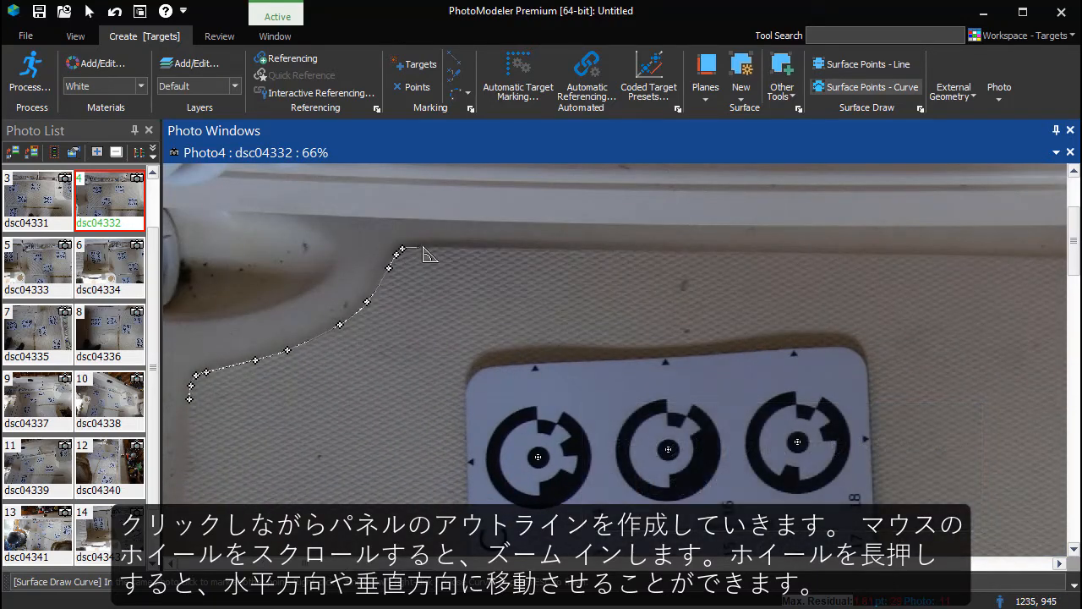
- Draw the straight top edge of the panel to its upper-right corner, with corner points at both ends
right_click(420, 248)
click(461, 294)
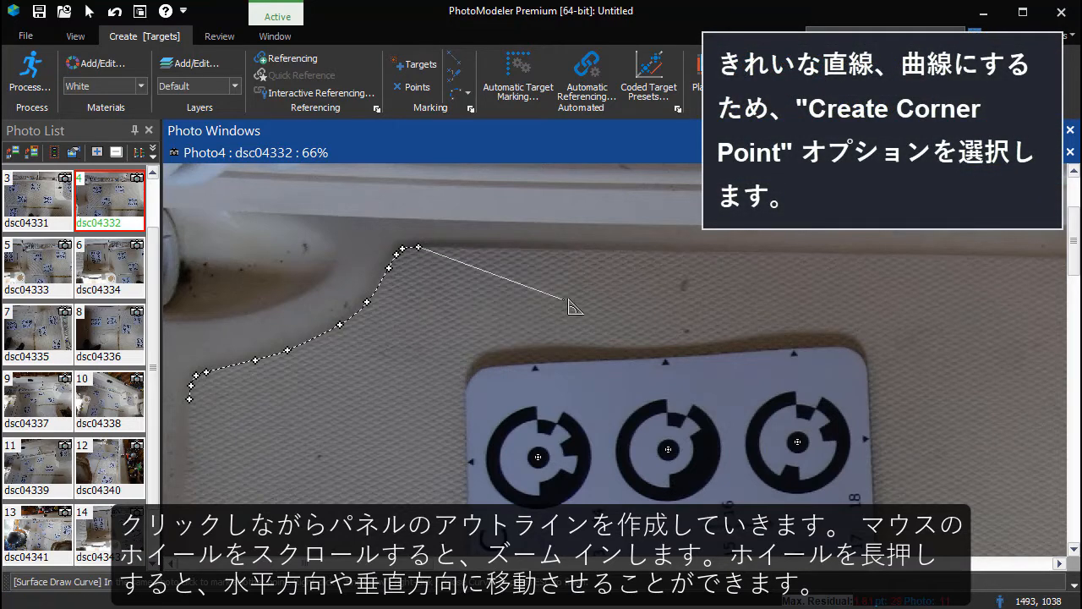
scroll(375, 290, down, 2)
scroll(896, 285, up, 5)
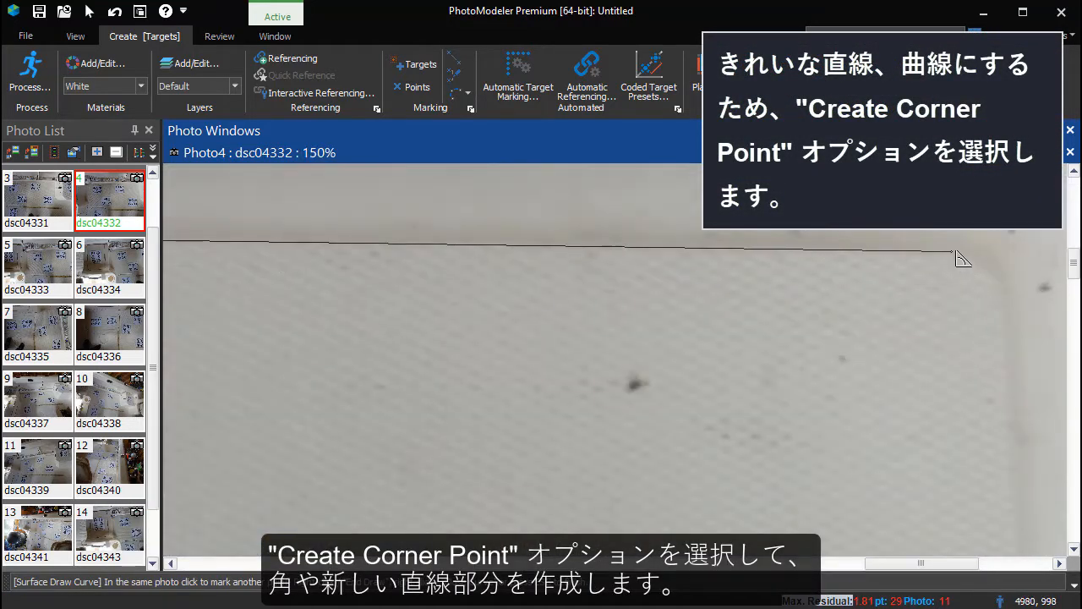
click(954, 251)
right_click(953, 252)
click(977, 299)
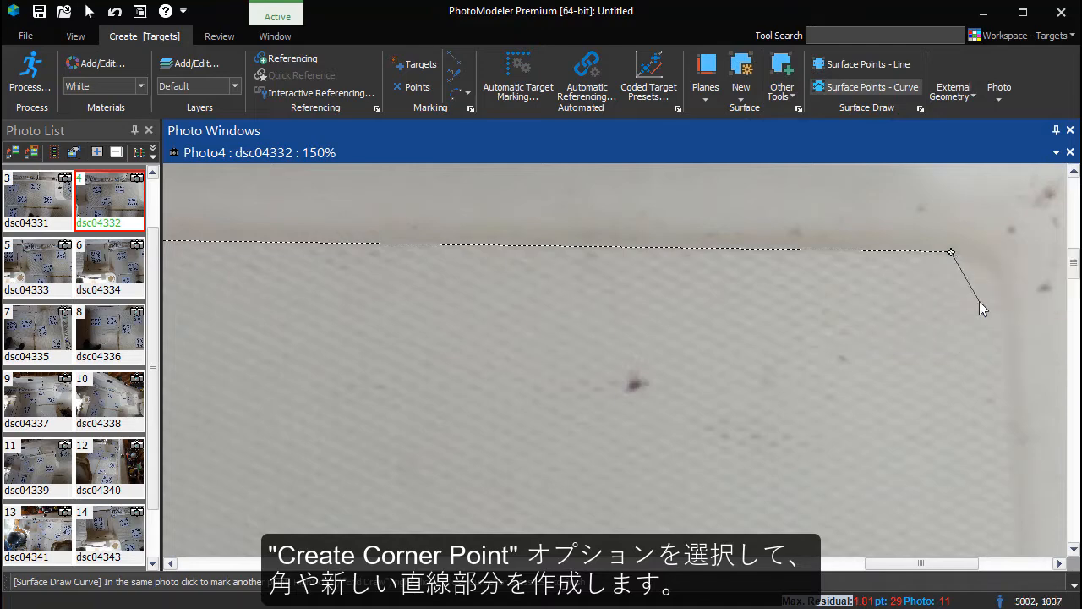
- Trace the rounded upper-right corner and finish it with a corner point
click(978, 257)
right_click(1004, 305)
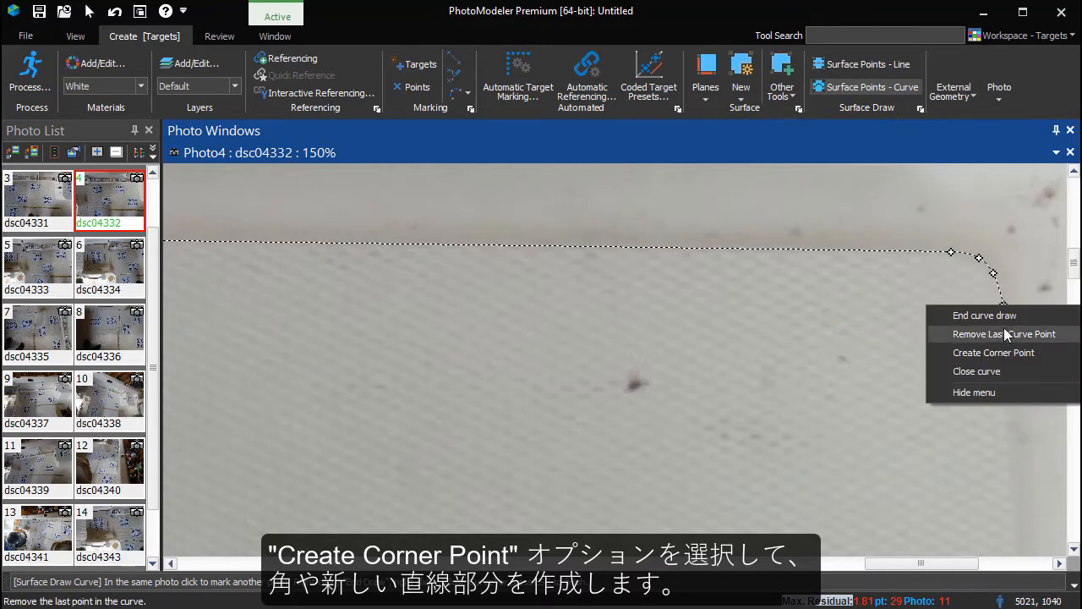
click(1007, 353)
- Continue the outline down the panel's straight right edge and around the bend, with corner points at both ends of the bend
scroll(1000, 366, down, 2)
middle_drag(1003, 500, 812, 245)
middle_drag(732, 481, 732, 341)
scroll(737, 348, down, 1)
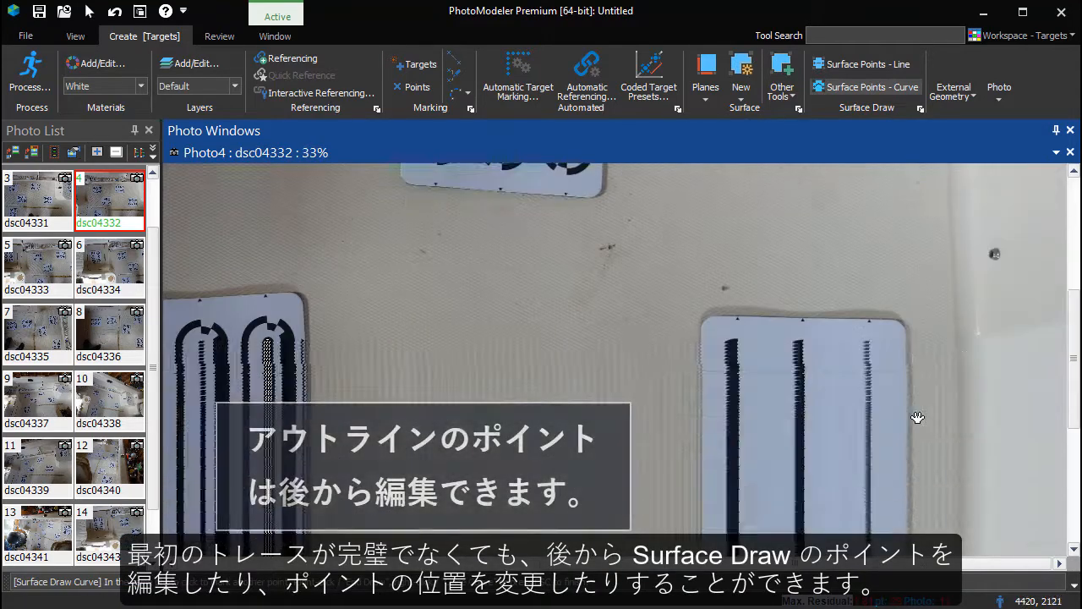
scroll(846, 321, up, 2)
right_click(927, 288)
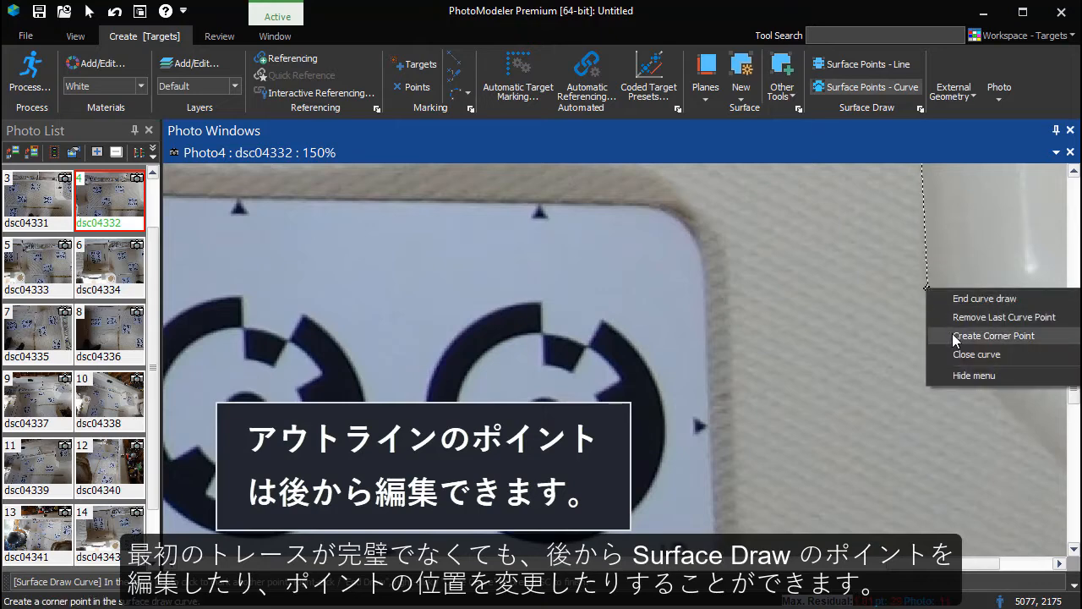
click(968, 337)
right_click(965, 358)
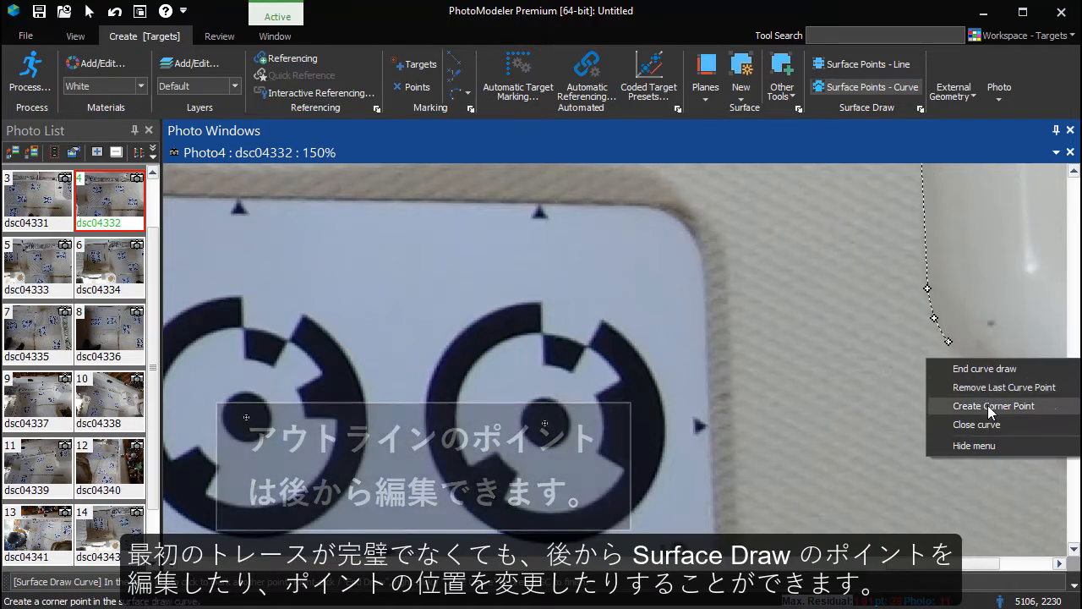
click(988, 411)
- Draw the diagonal edge to a corner point near target sheet F, and trace the small curve at its lower end
scroll(985, 414, down, 1)
middle_drag(913, 507, 699, 321)
right_click(977, 402)
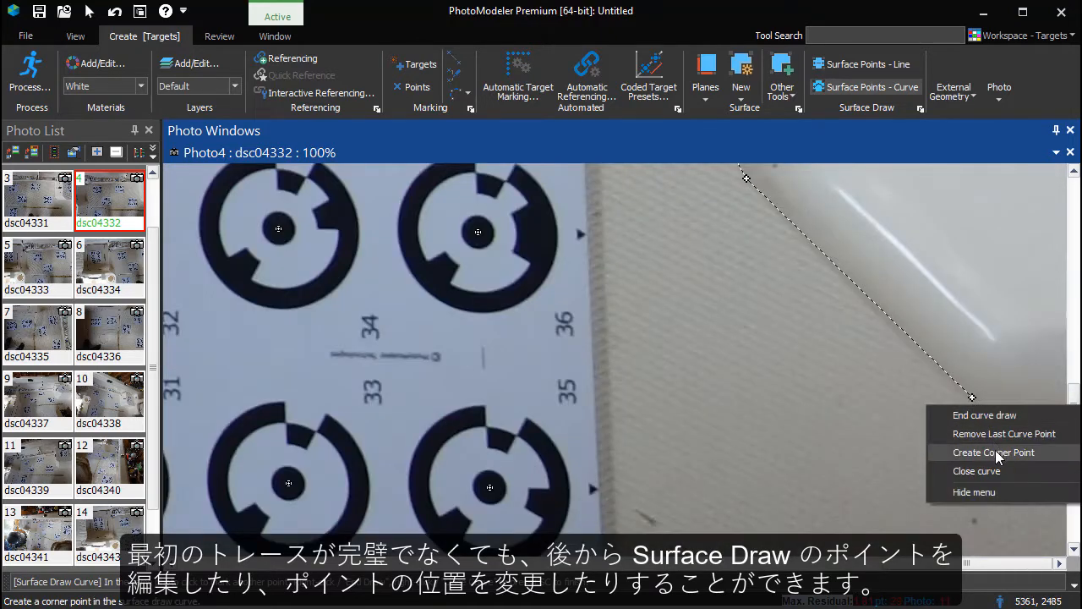
click(998, 450)
click(1013, 412)
middle_drag(1017, 415, 1046, 401)
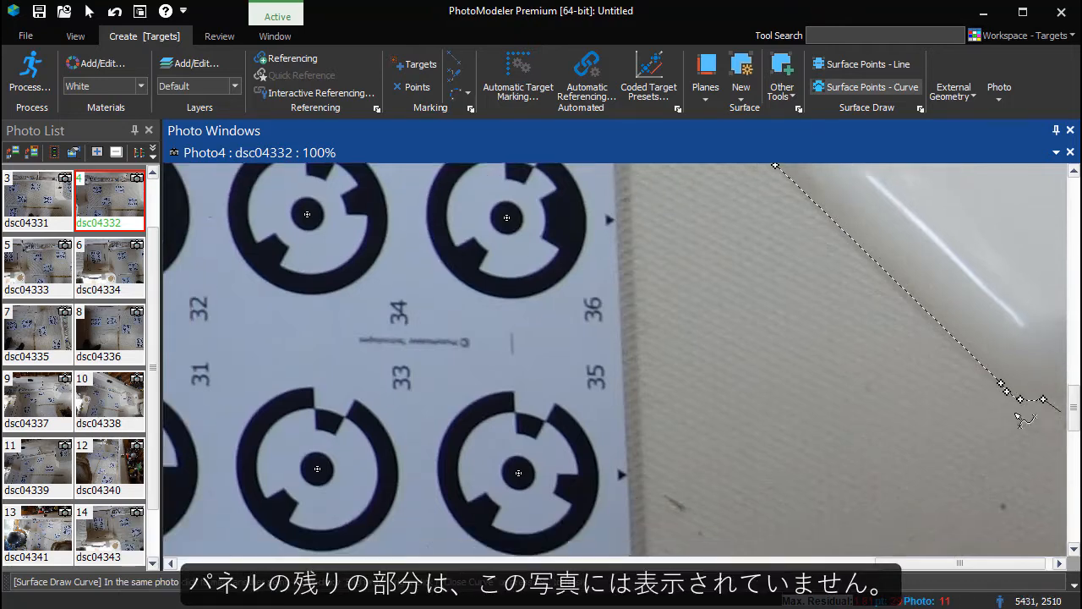
- End the curve draw near the right edge of photo dsc04332 and bring the traced outline into view
scroll(1061, 412, up, 2)
scroll(1050, 389, up, 1)
scroll(1045, 383, down, 1)
scroll(1052, 390, down, 3)
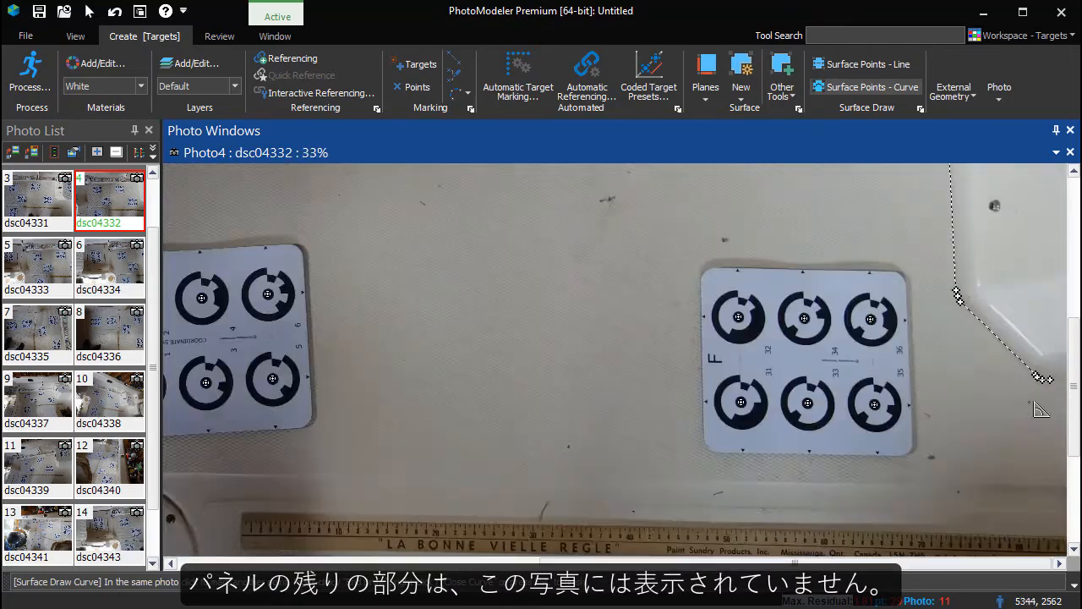
right_click(1046, 414)
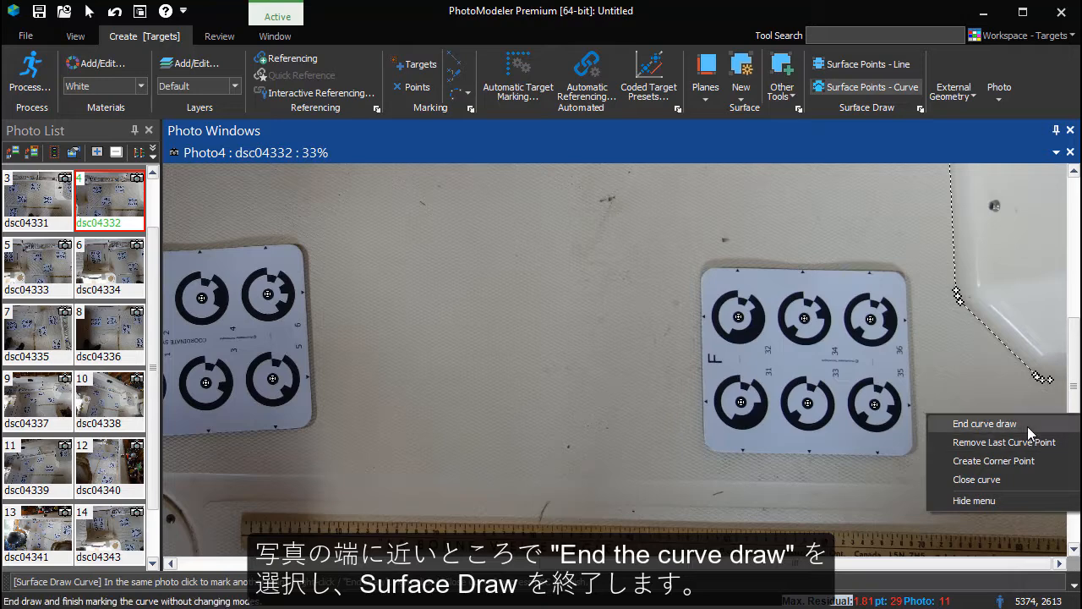
click(985, 423)
scroll(1028, 395, down, 1)
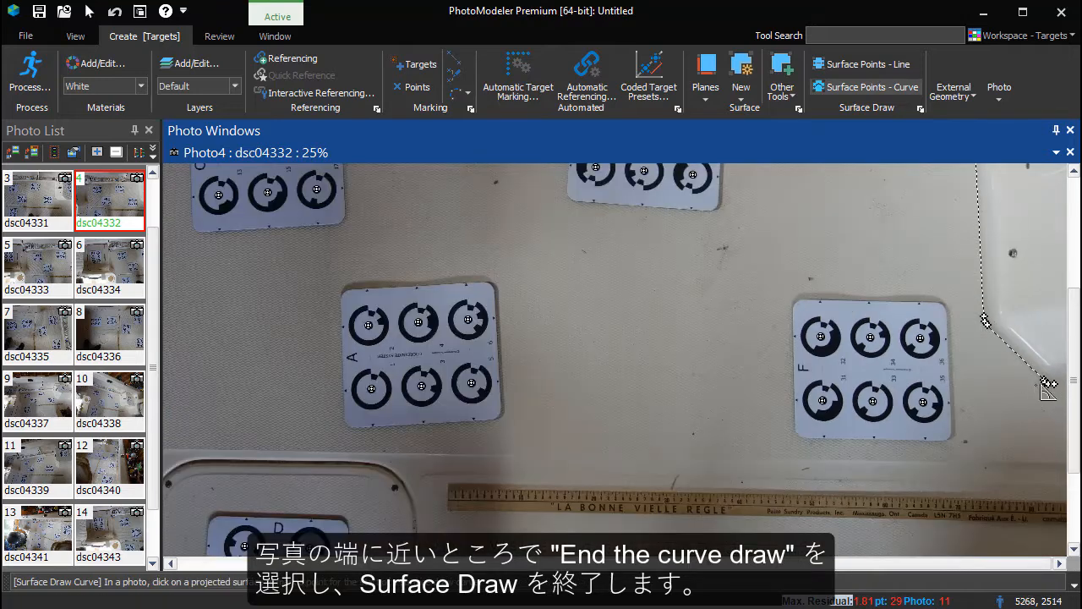
scroll(919, 411, down, 2)
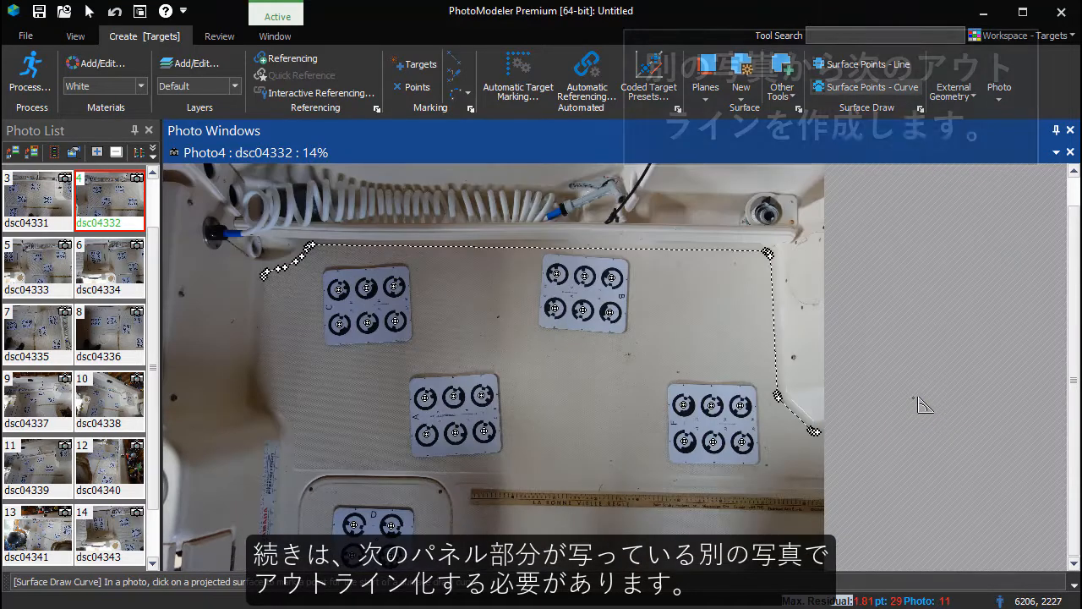
scroll(640, 362, down, 1)
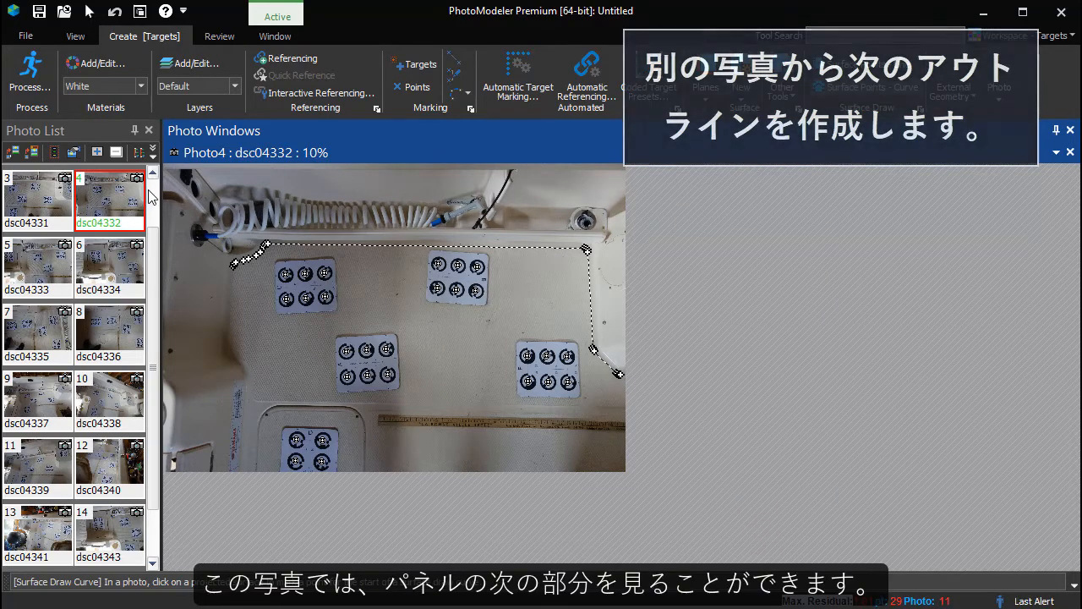
- Open photo dsc04329 and show the Surface Draw 3D lines on the photos
scroll(23, 218, up, 1)
double_click(31, 199)
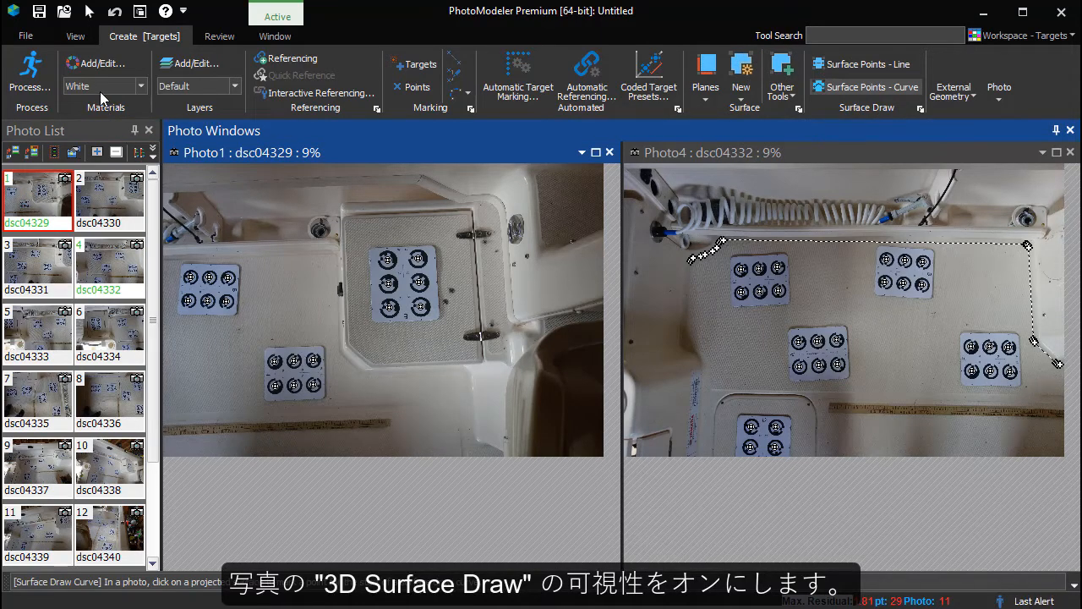
click(75, 36)
click(120, 64)
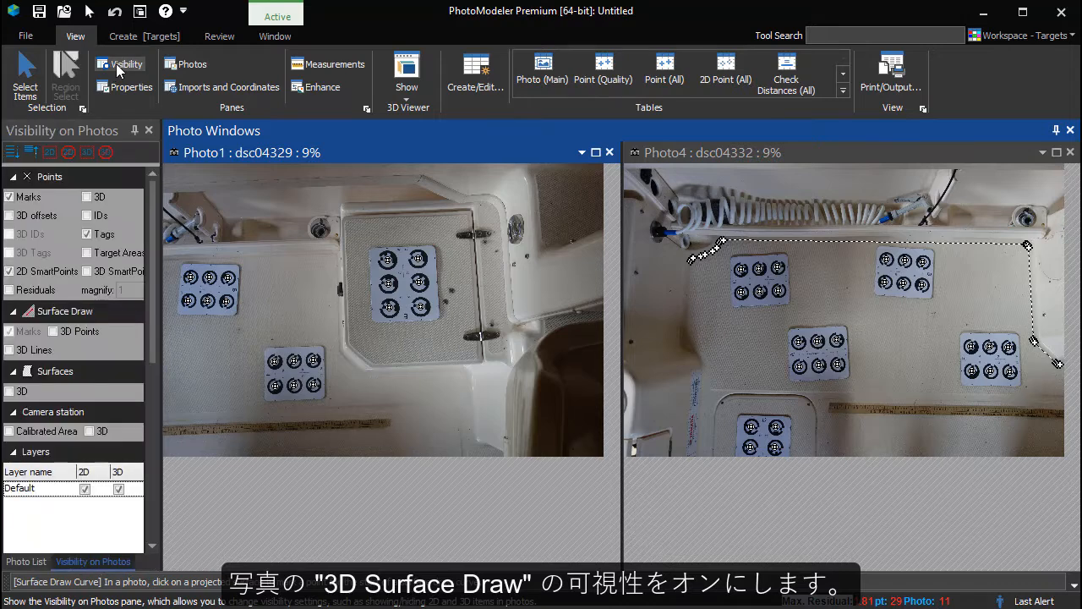
click(9, 350)
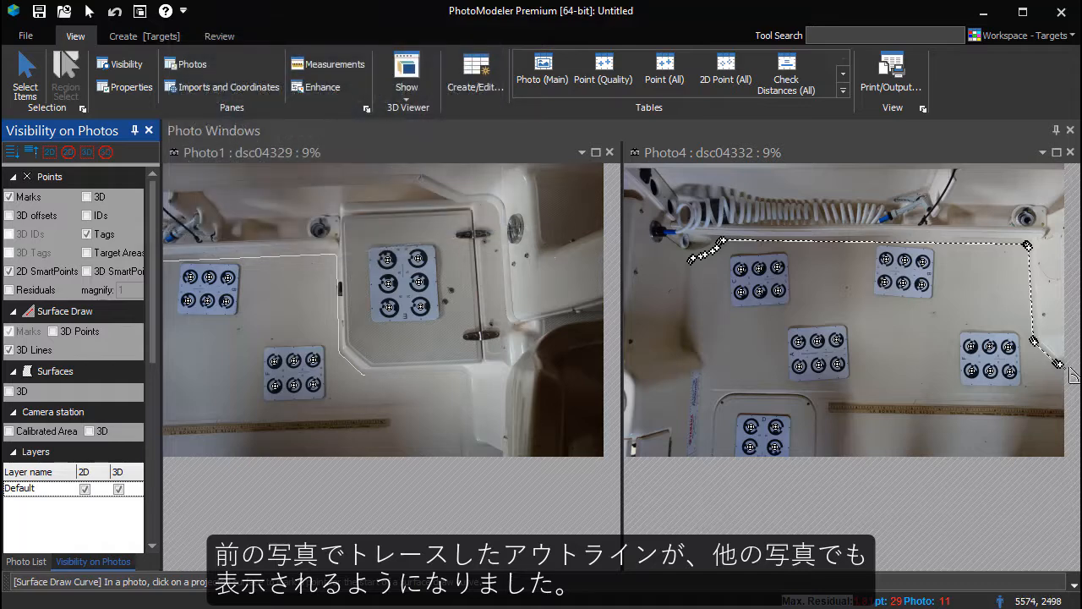
- Resume the outline in photo dsc04329 from the existing surface point at the end of the projected curve
scroll(389, 373, up, 5)
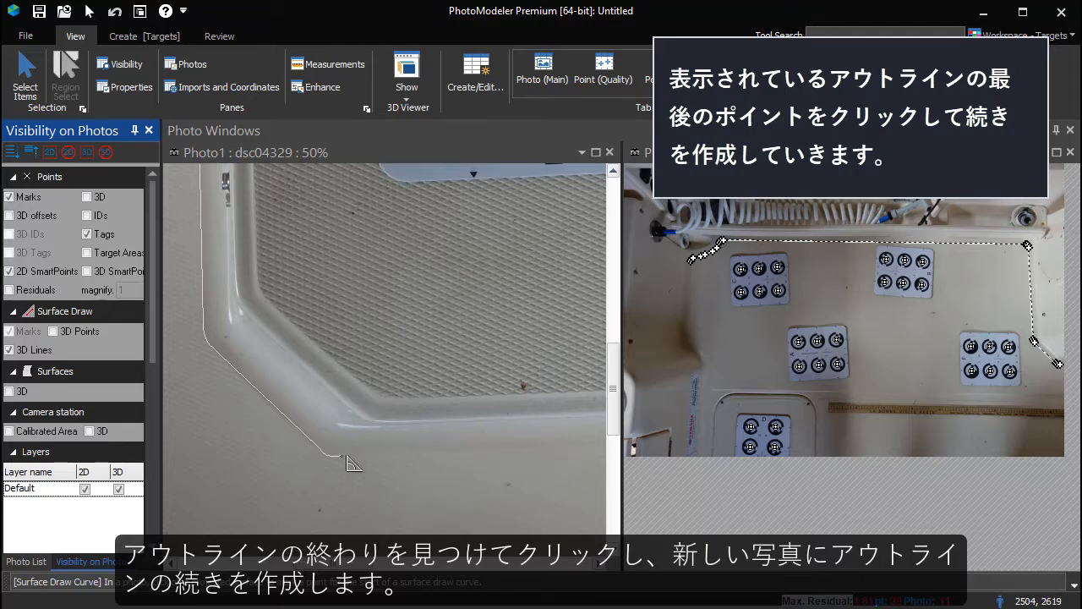
click(341, 455)
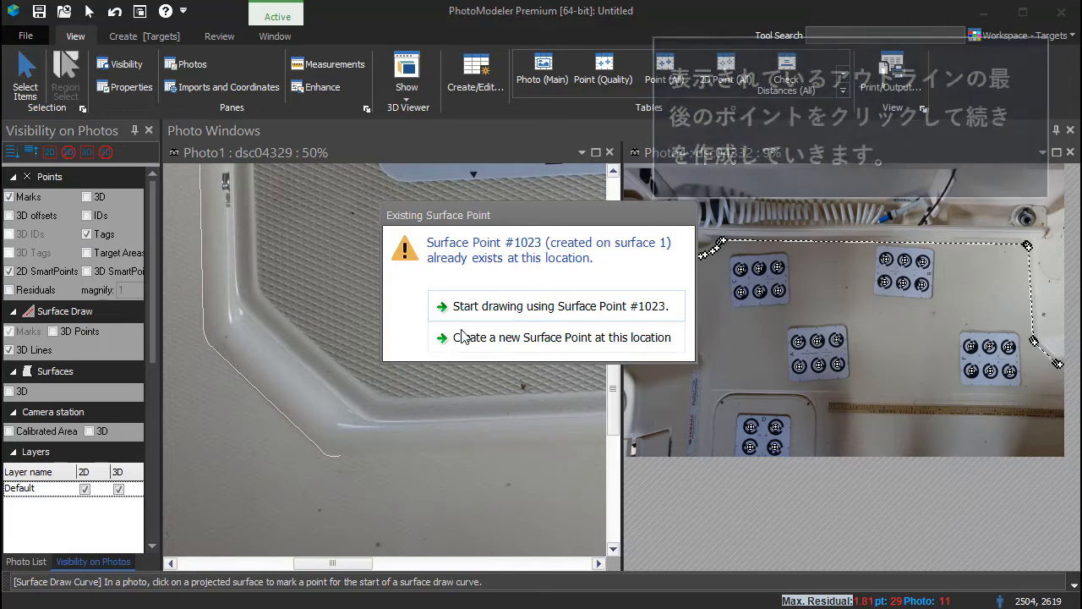
click(483, 313)
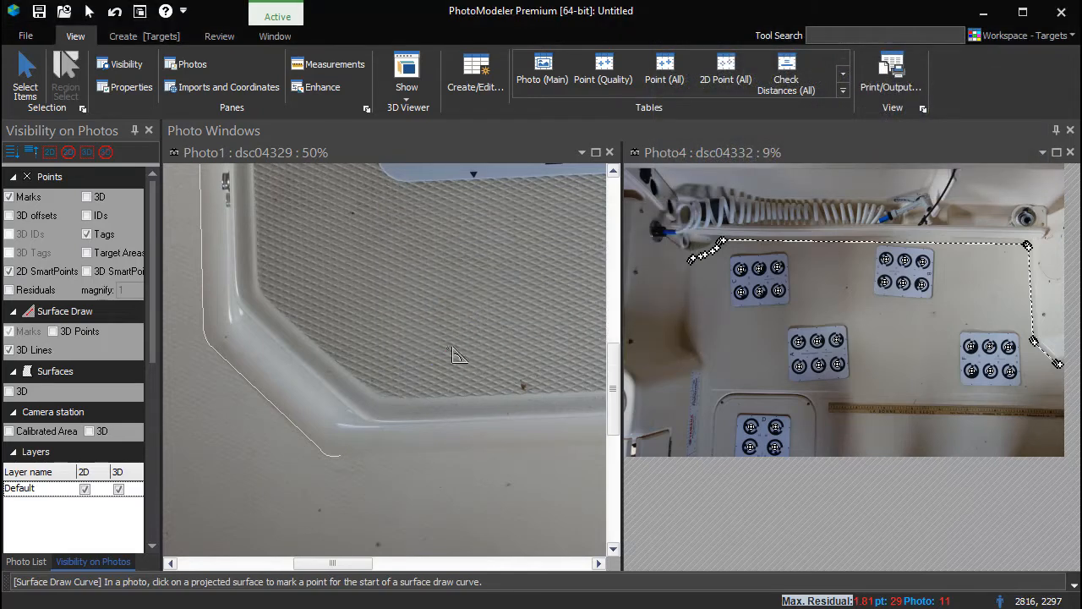
- Draw the panel edge along the underside of the hatch to a corner point below the lower hinge
click(356, 461)
scroll(411, 454, down, 2)
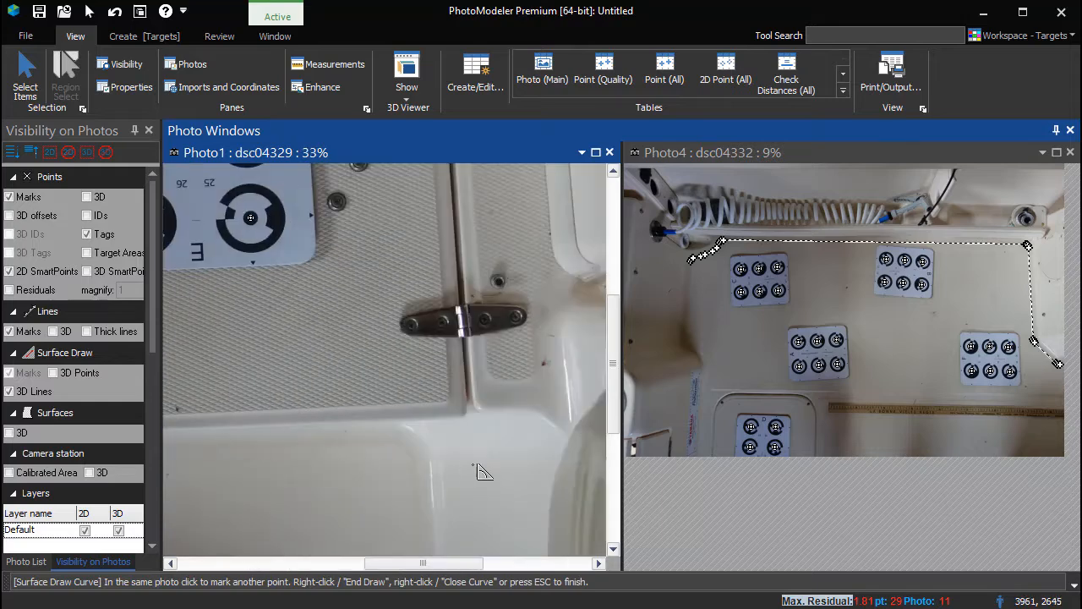
scroll(478, 471, up, 2)
right_click(377, 437)
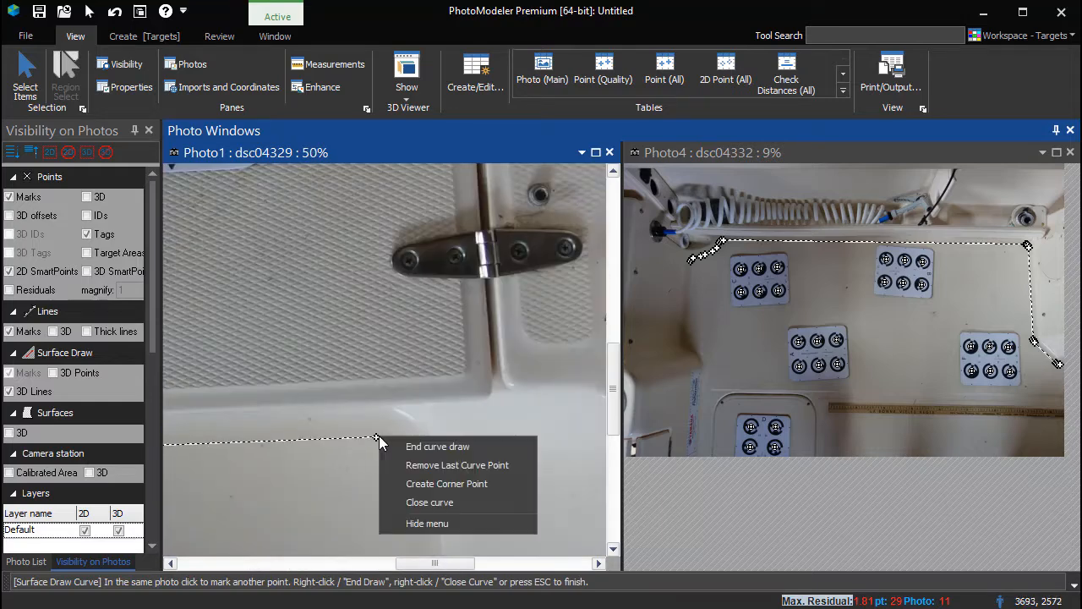
click(422, 486)
scroll(391, 432, up, 3)
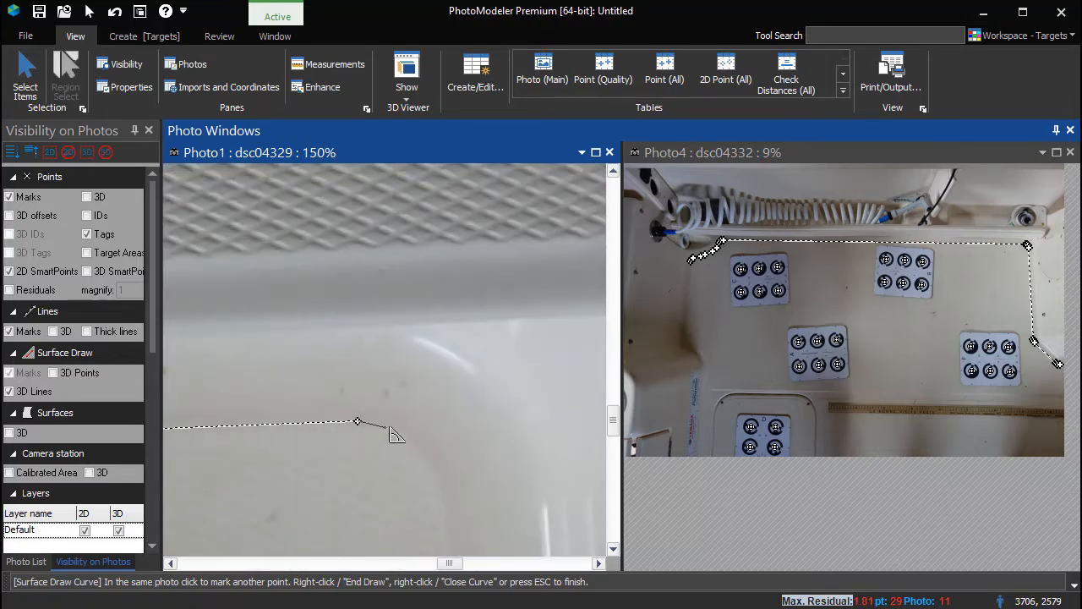
- Trace the panel's rounded outer corner and its short end edge in photo dsc04329, adding corner points where the direction changes
click(435, 480)
right_click(441, 520)
click(496, 470)
scroll(312, 254, down, 3)
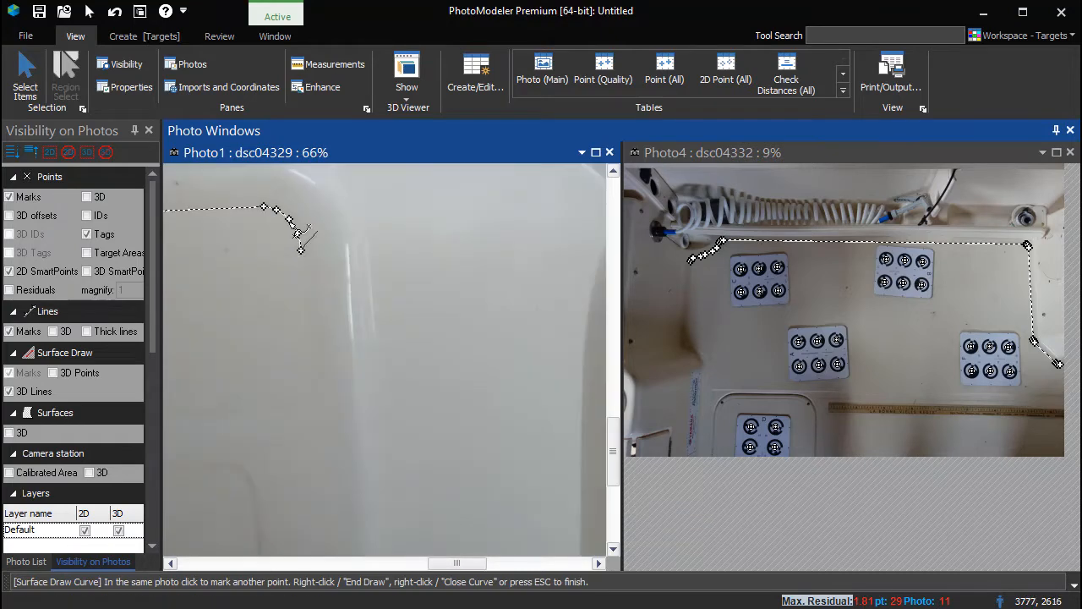
scroll(313, 391, up, 2)
click(301, 376)
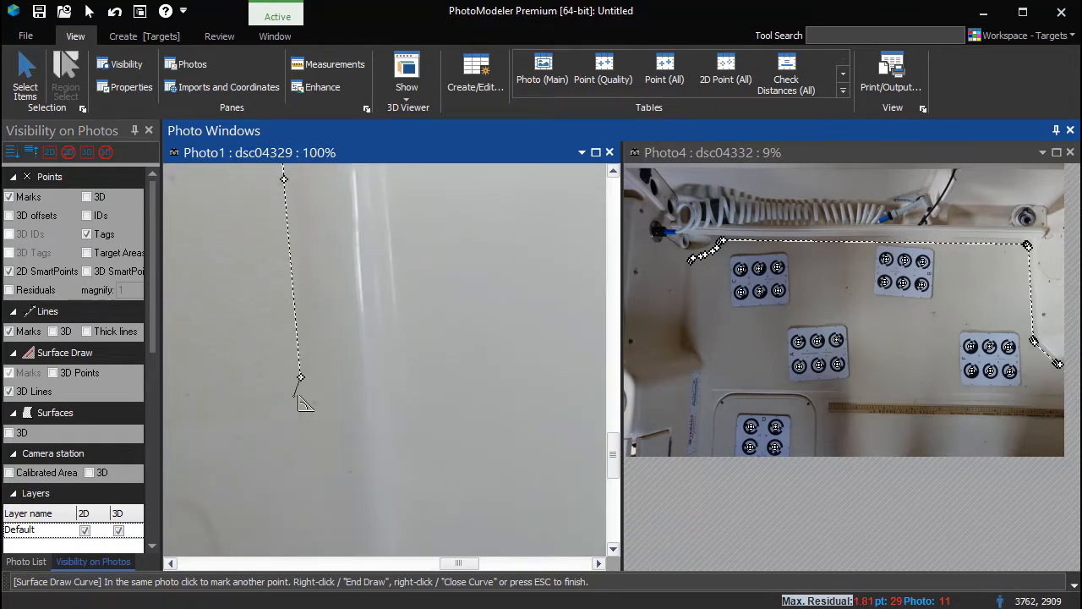
right_click(262, 423)
click(267, 444)
- Draw the long lower panel edge back to the left part of photo dsc04329 and end the curve draw there
scroll(245, 440, down, 5)
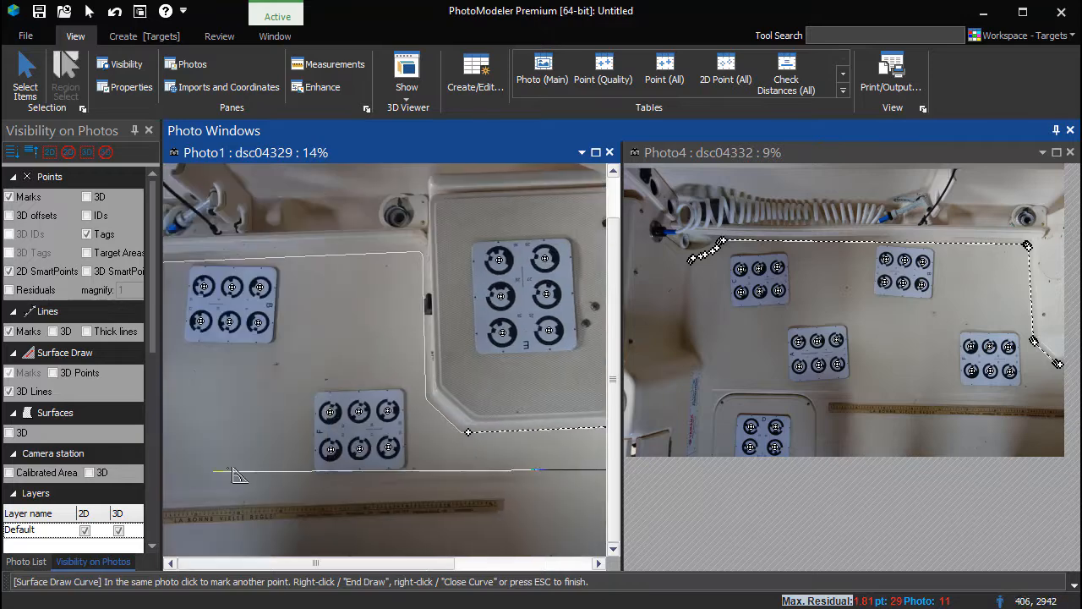
scroll(196, 501, up, 5)
click(174, 454)
right_click(184, 464)
click(194, 476)
scroll(205, 436, down, 4)
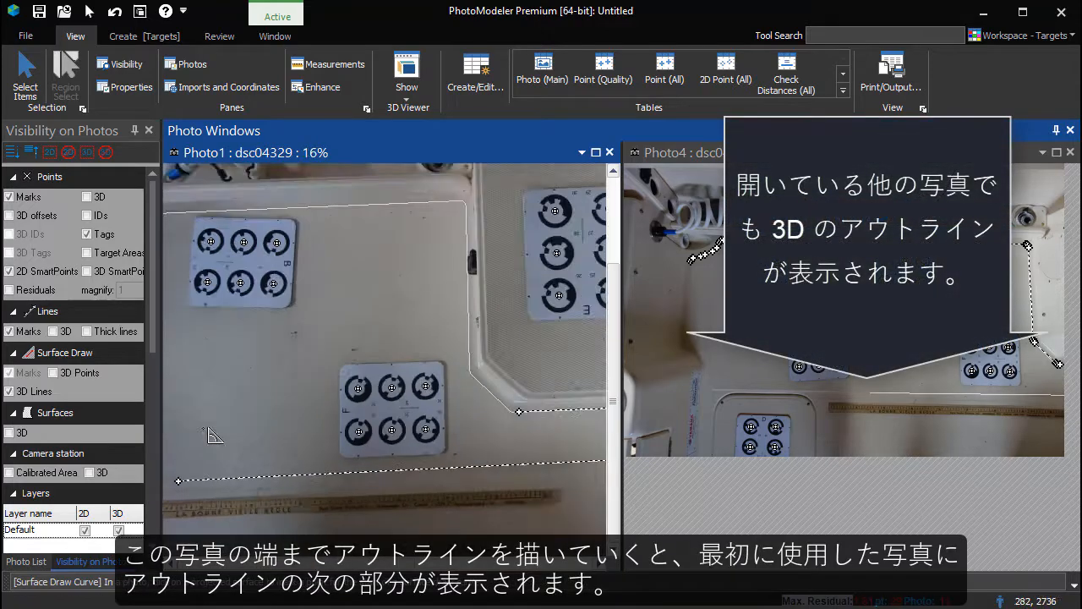
scroll(211, 434, down, 1)
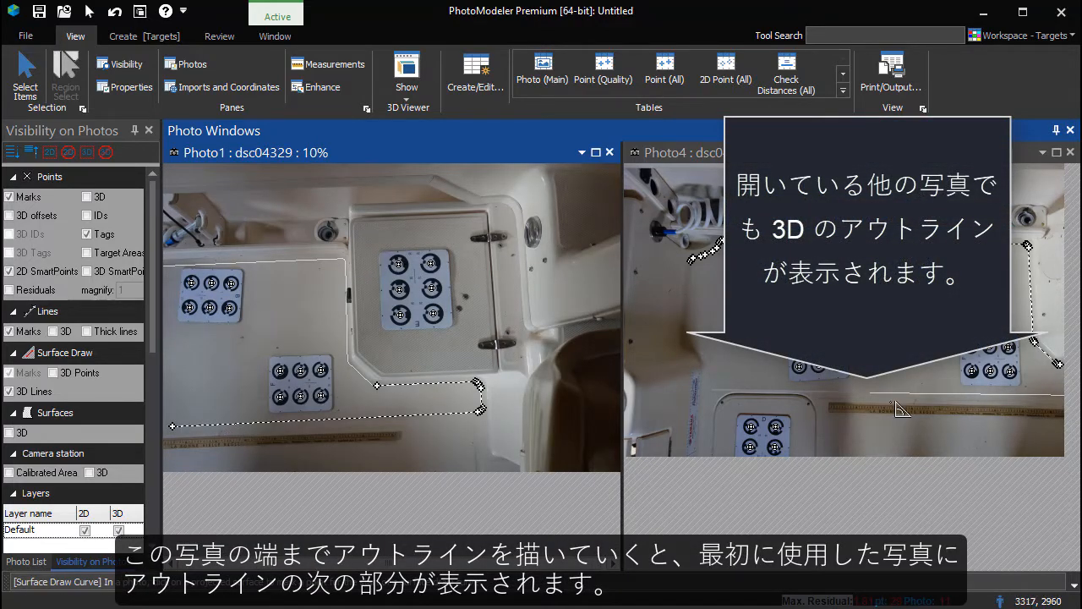
- Resume the outline in photo dsc04332 from the existing surface point at the end of the projected lower edge
scroll(894, 404, up, 5)
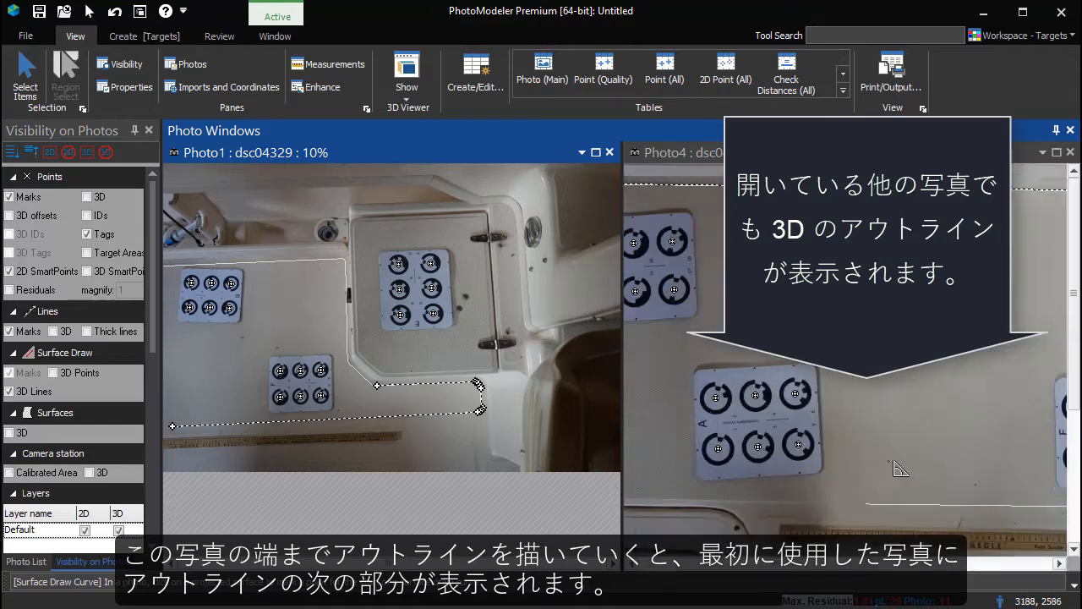
click(862, 497)
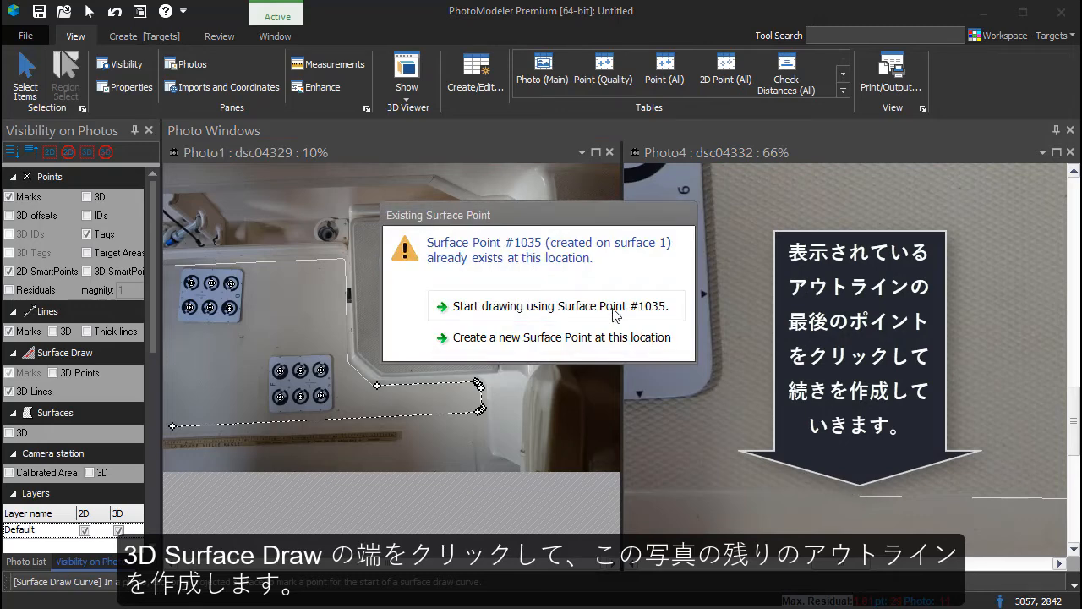
click(613, 308)
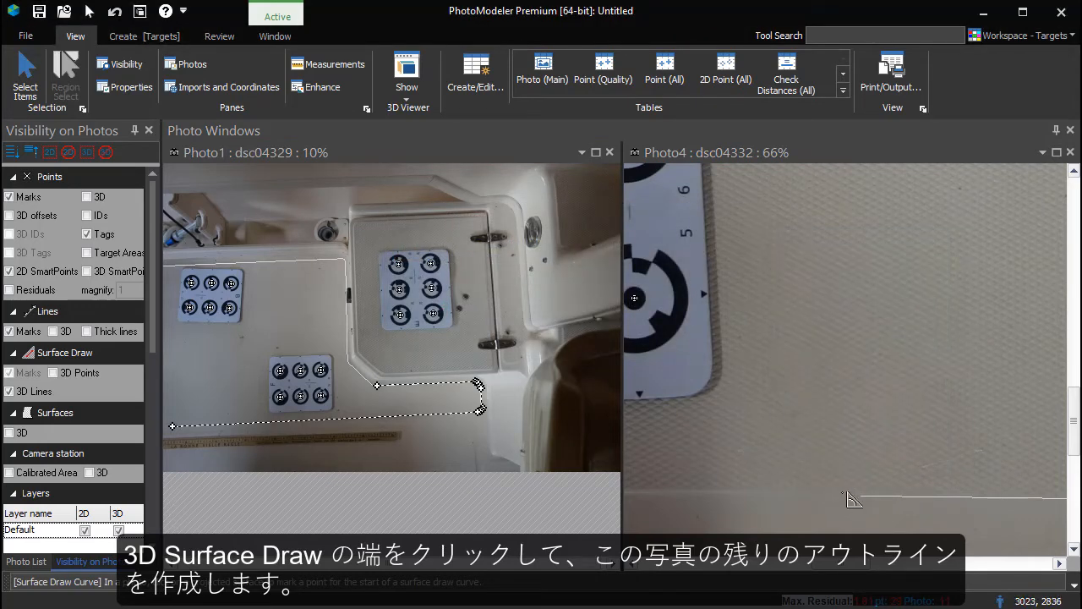
- Draw the lower panel edge in photo dsc04332 past the hatch with target sheet D and around the small rounded corner
scroll(846, 499, down, 4)
scroll(803, 469, up, 4)
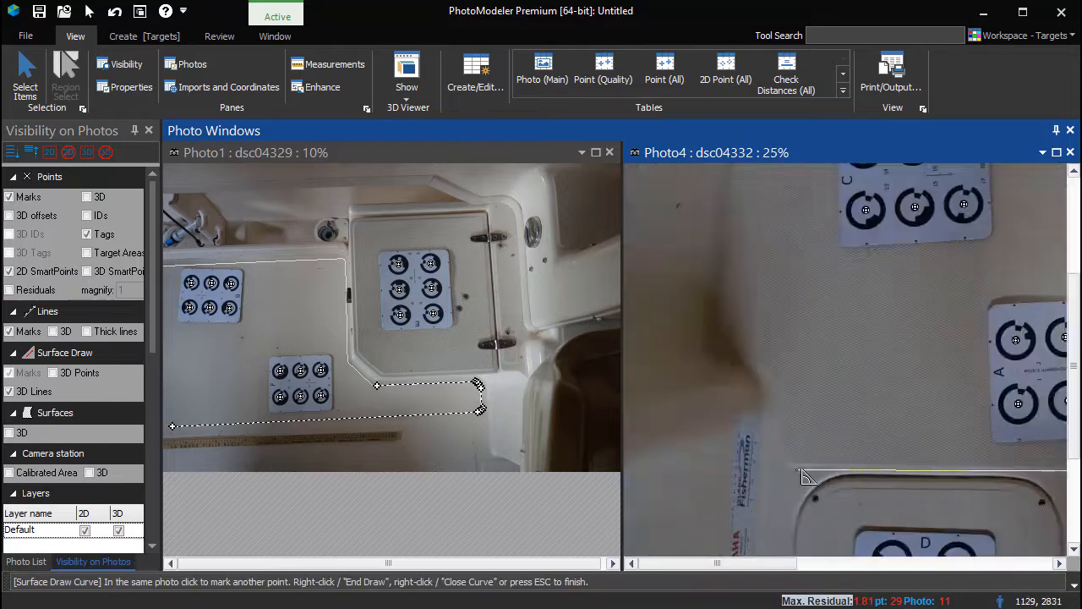
click(793, 461)
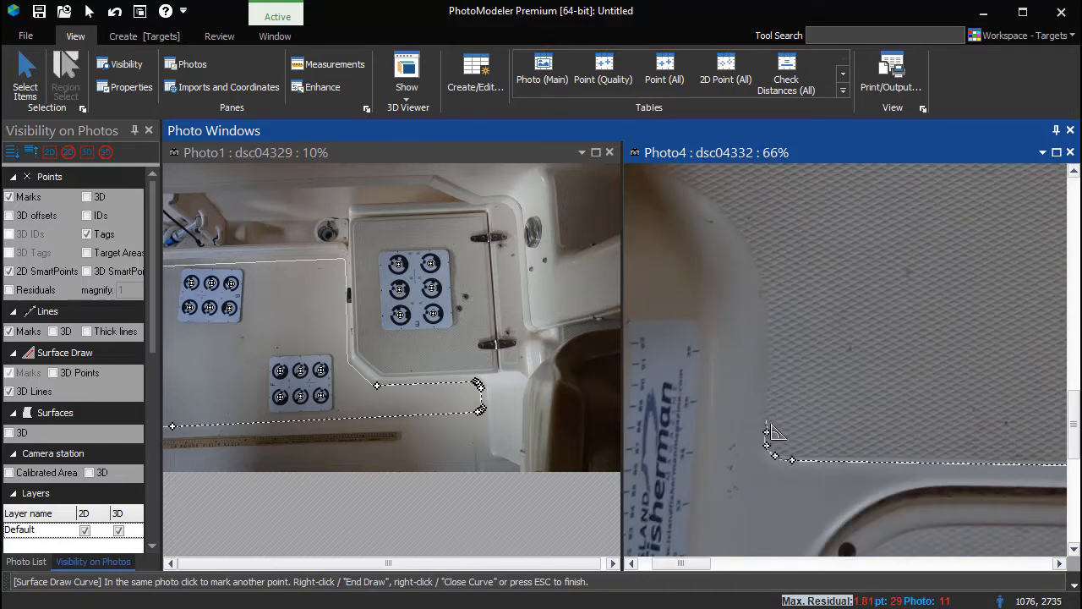
- Trace the large curved cutout above the small rounded corner in photo dsc04332 and make its far end a corner point
click(751, 257)
middle_drag(724, 222, 836, 421)
scroll(833, 414, up, 1)
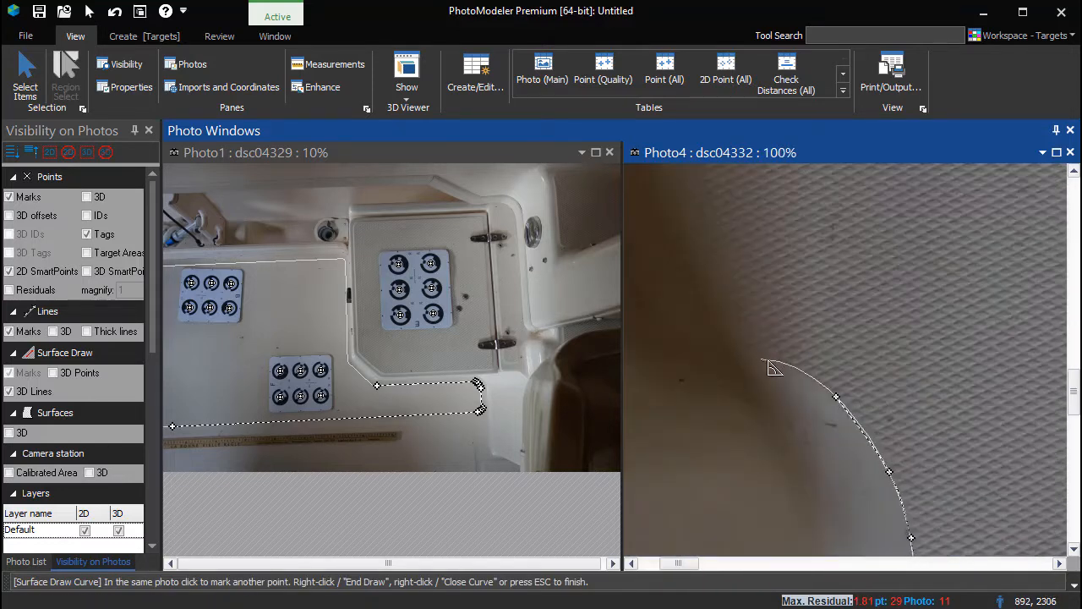
click(768, 361)
middle_drag(671, 337, 922, 459)
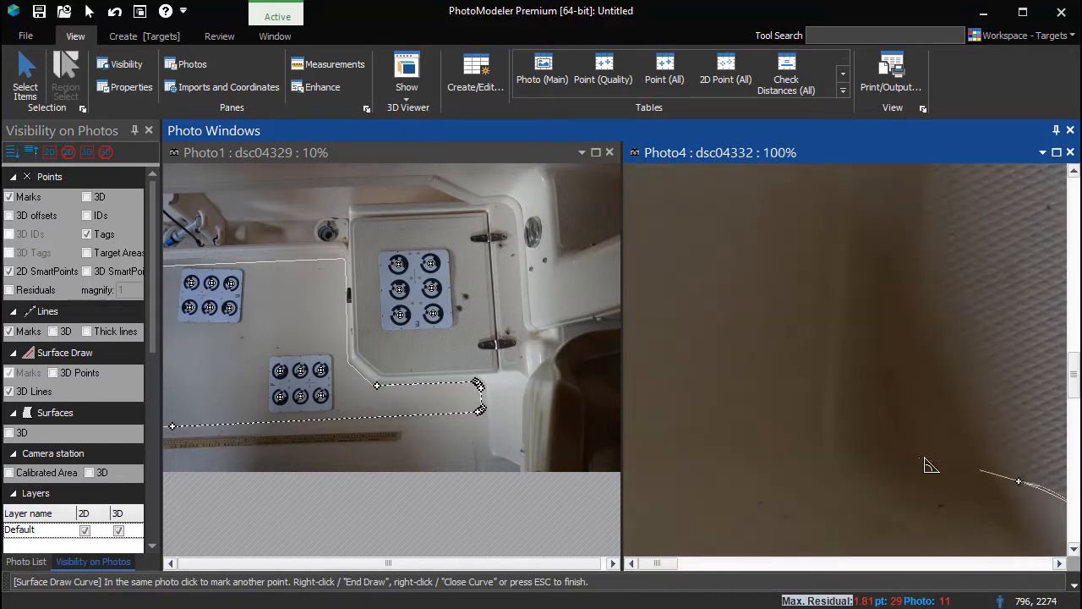
right_click(904, 388)
click(939, 439)
- Draw the left panel edge up to the outline's first surface point and end the curve draw to close the outline
scroll(871, 296, down, 3)
middle_drag(851, 208, 869, 398)
scroll(863, 262, up, 3)
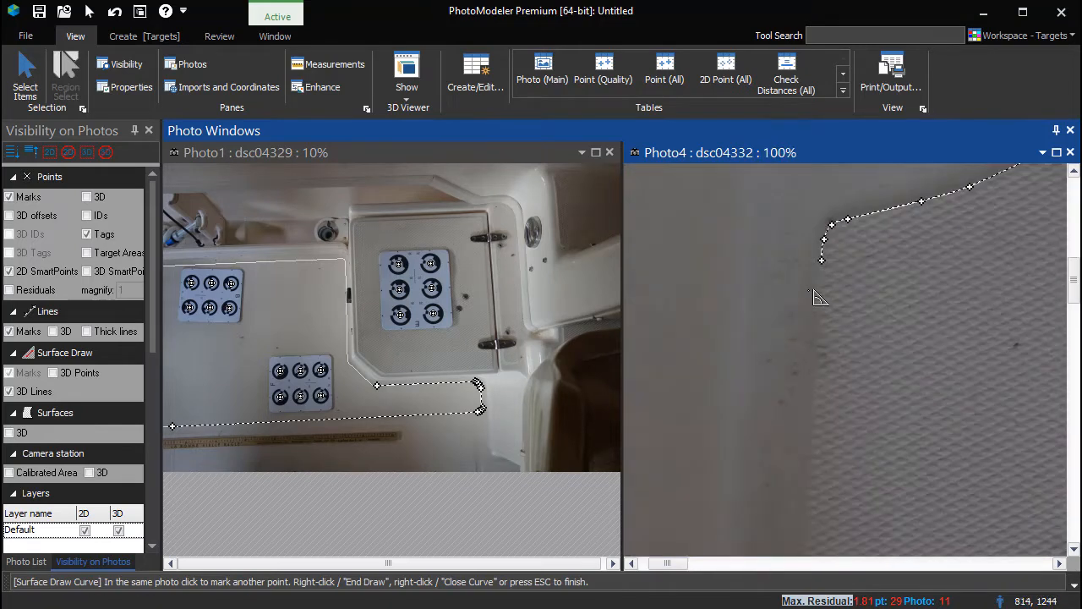
click(825, 263)
right_click(849, 281)
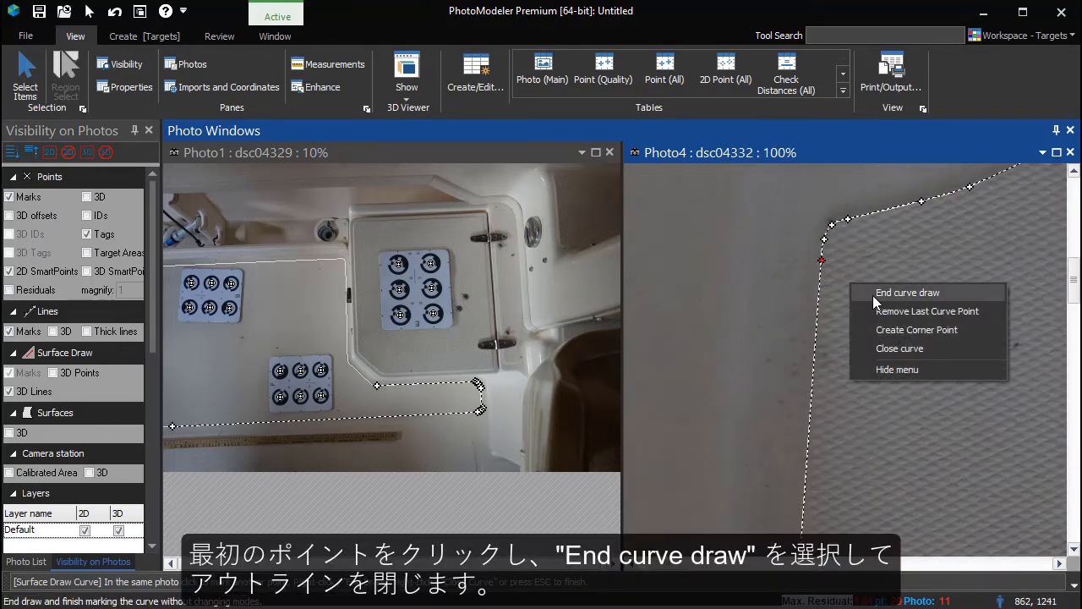
click(873, 296)
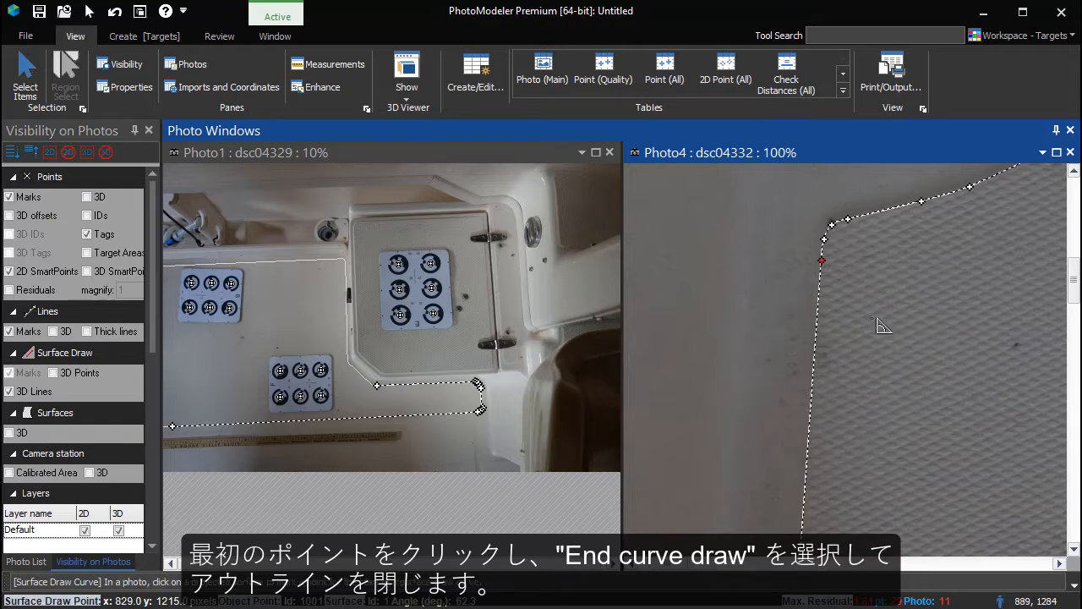
scroll(879, 317, down, 5)
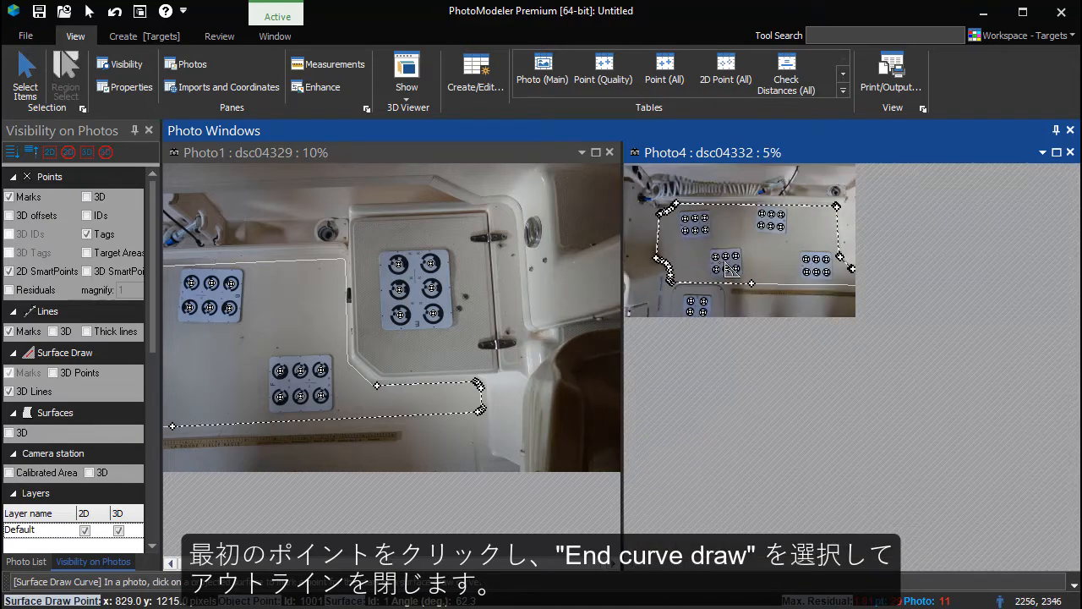
- Save the project as Outline.pmr in the Boat Deck folder
click(25, 36)
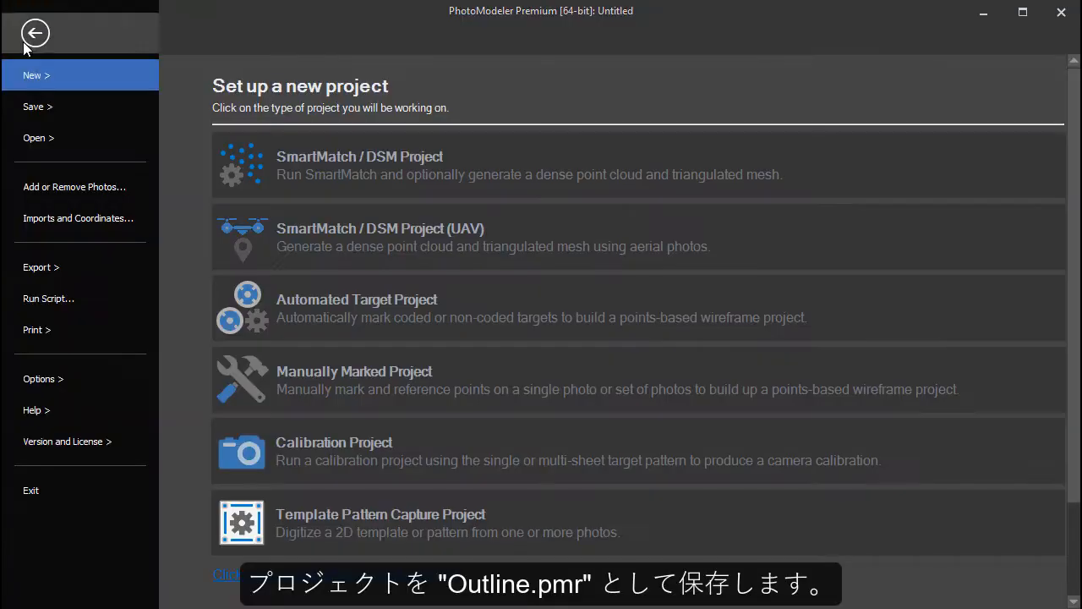
click(36, 112)
click(340, 171)
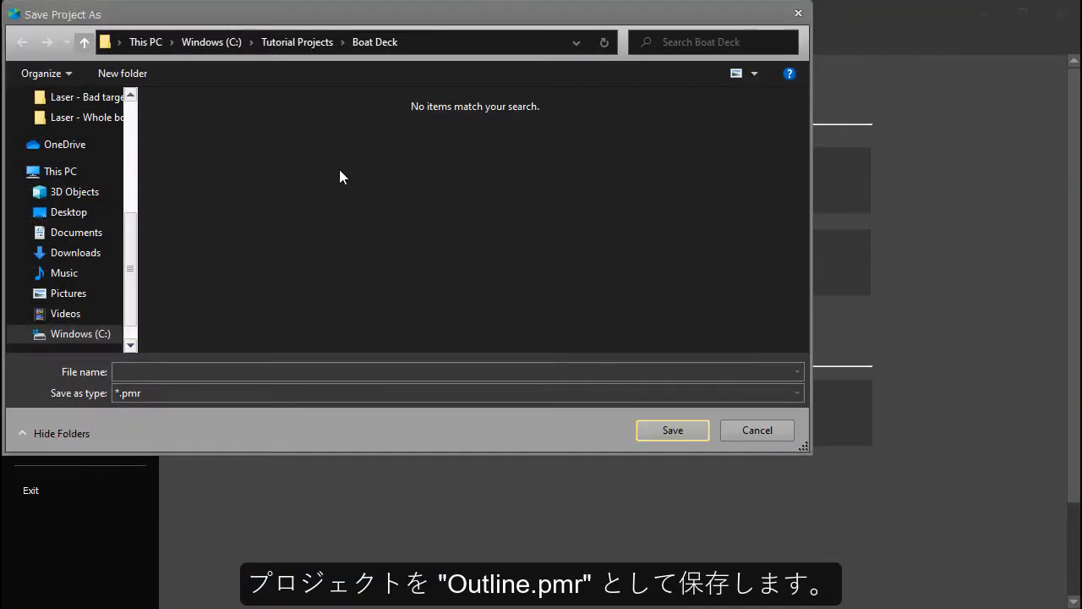
key(Return)
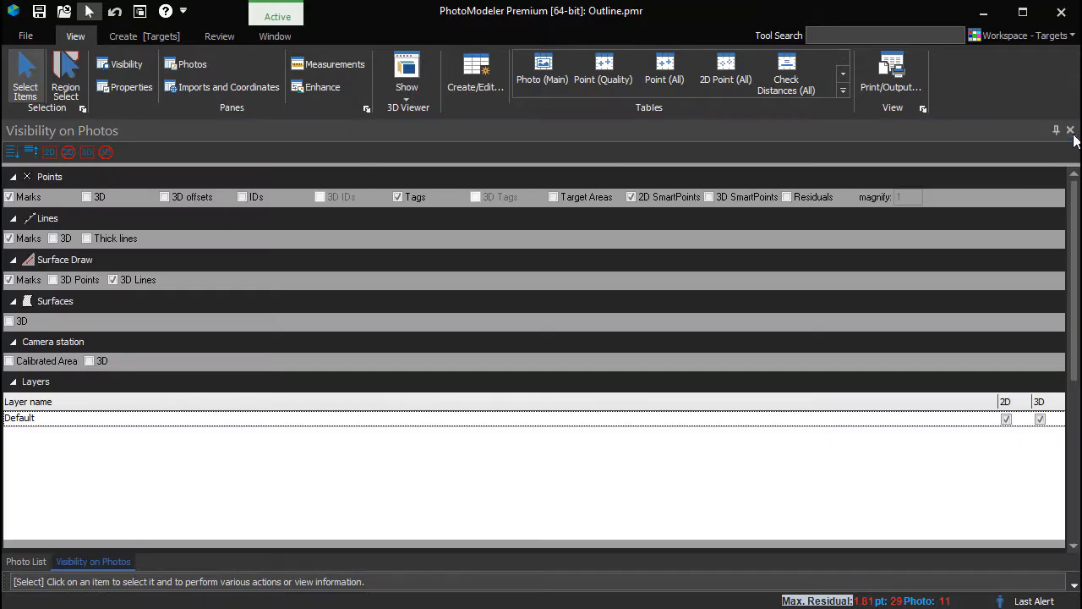
- Open the 3D view and hide surfaces, camera stations, points and Surface Draw points so only the outline shows
click(1070, 130)
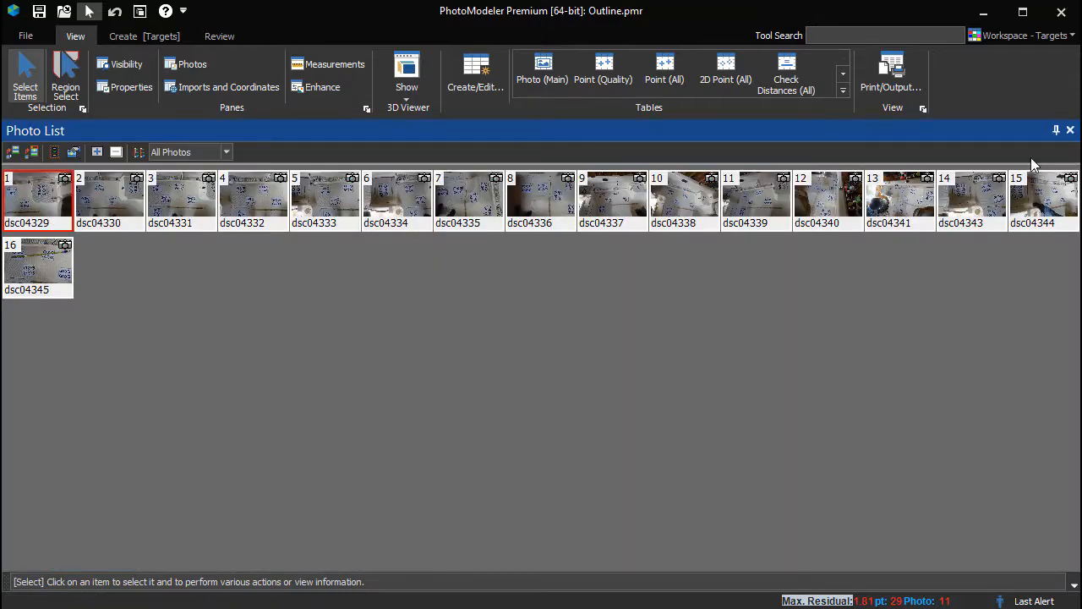
click(406, 72)
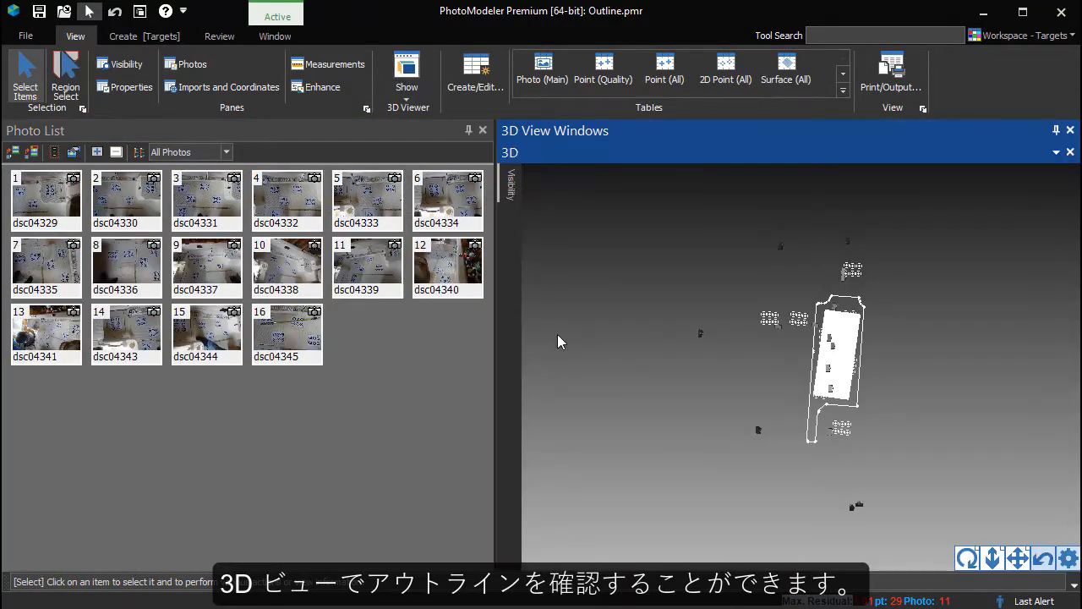
click(510, 186)
click(529, 398)
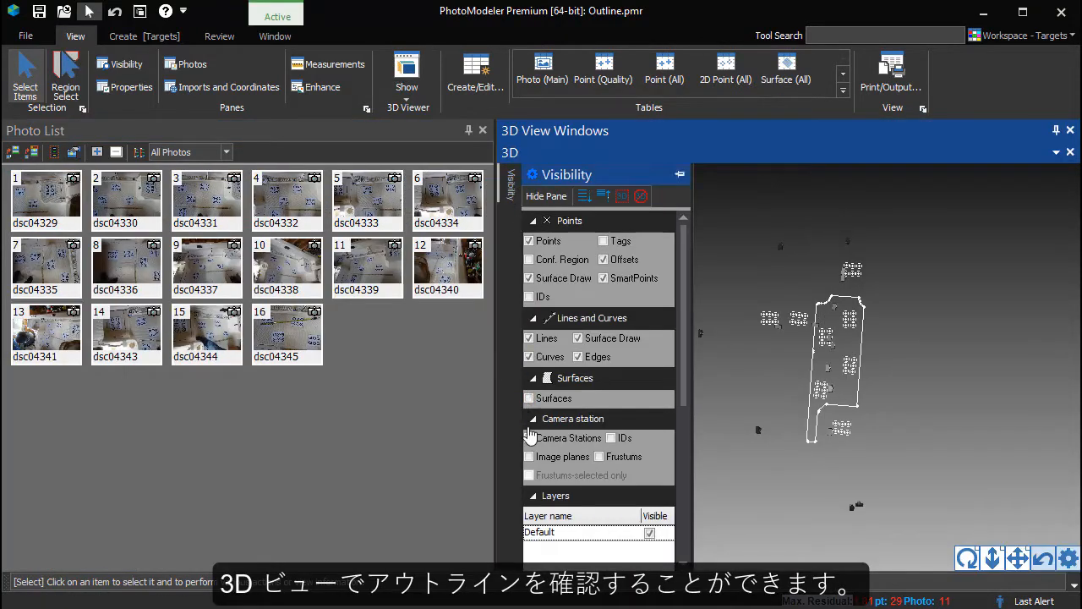
click(528, 438)
click(529, 241)
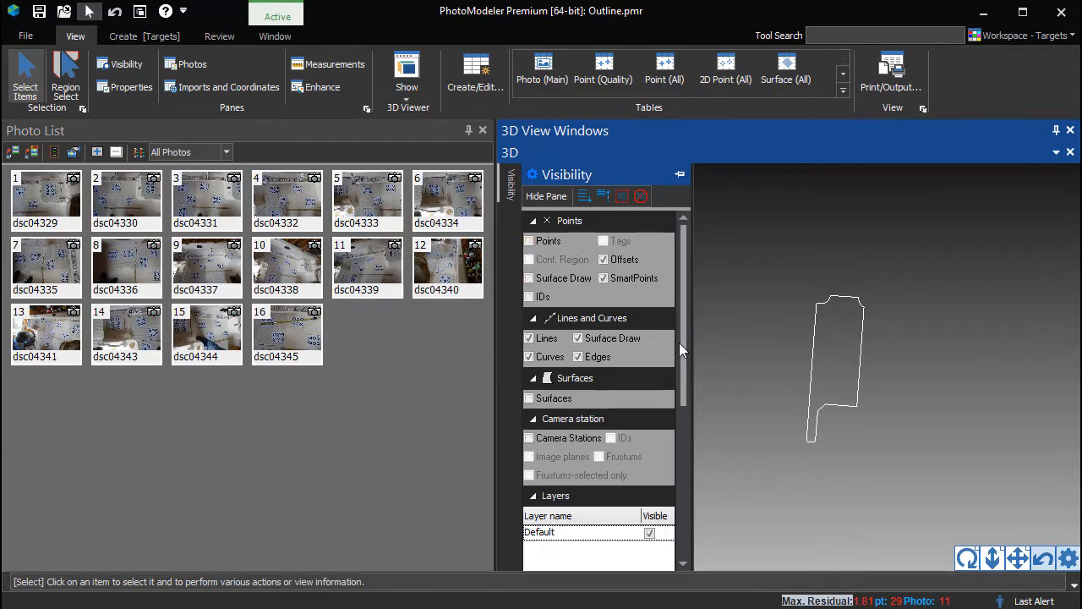
- Rotate the 3D outline to examine its overall shape, and close the 3D view
middle_drag(873, 476, 989, 526)
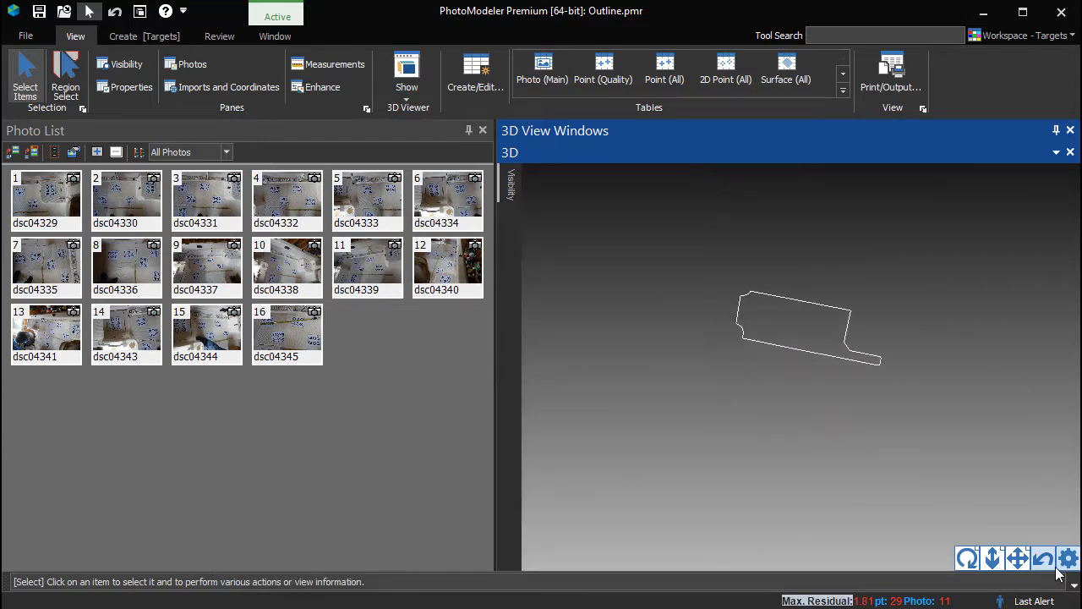
click(1044, 560)
drag(969, 557, 969, 559)
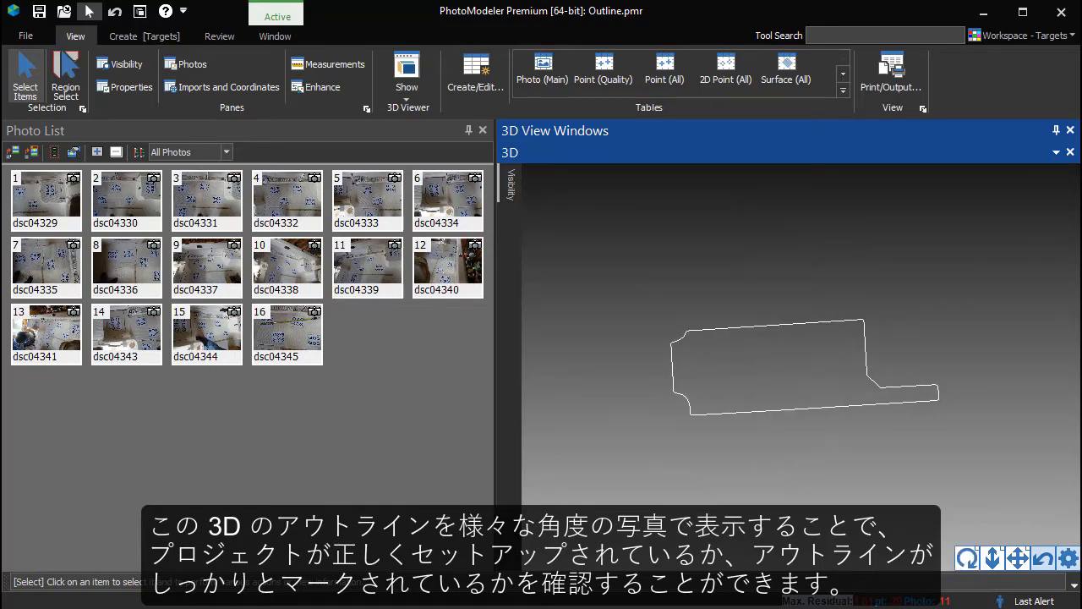
click(1070, 130)
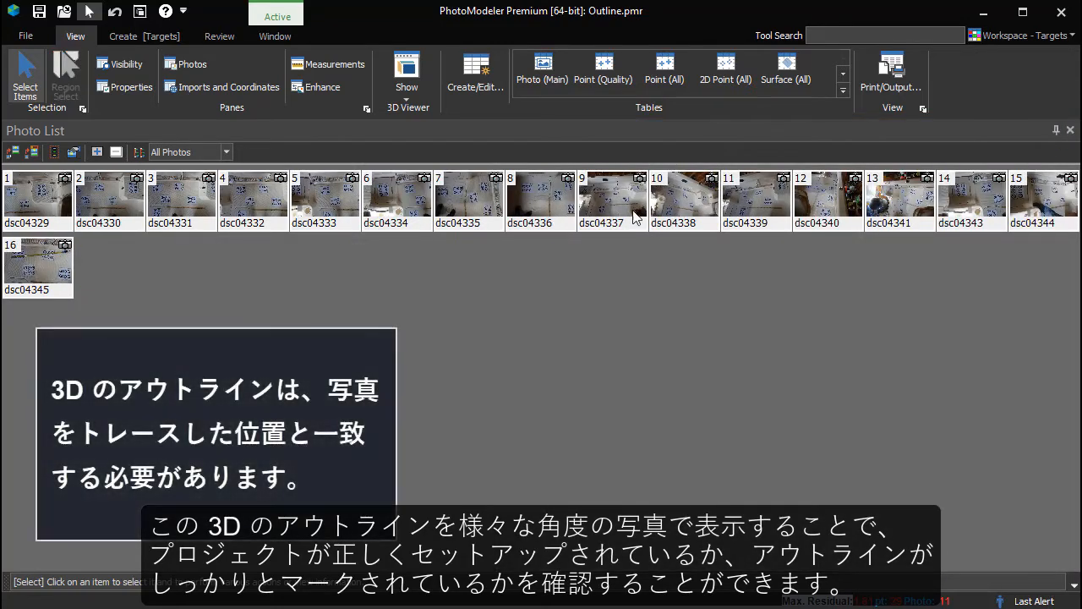
- Open photo dsc04337 and check the projected 3D outline against the panel edges along the top, cutout and lower edge
double_click(606, 209)
scroll(460, 346, up, 5)
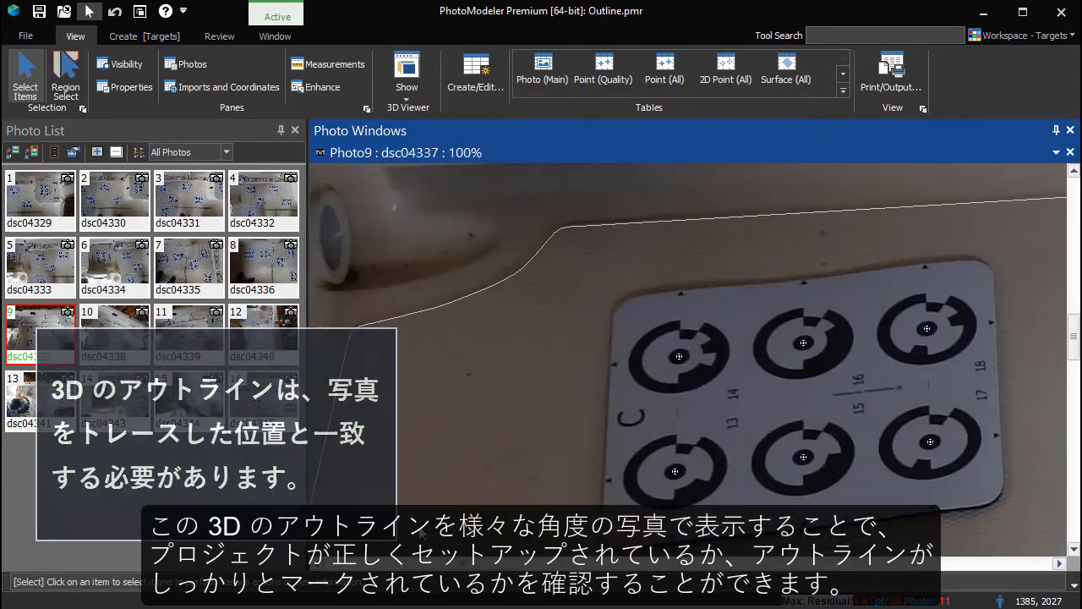
middle_drag(400, 525, 498, 169)
scroll(570, 497, down, 1)
middle_drag(644, 497, 1000, 366)
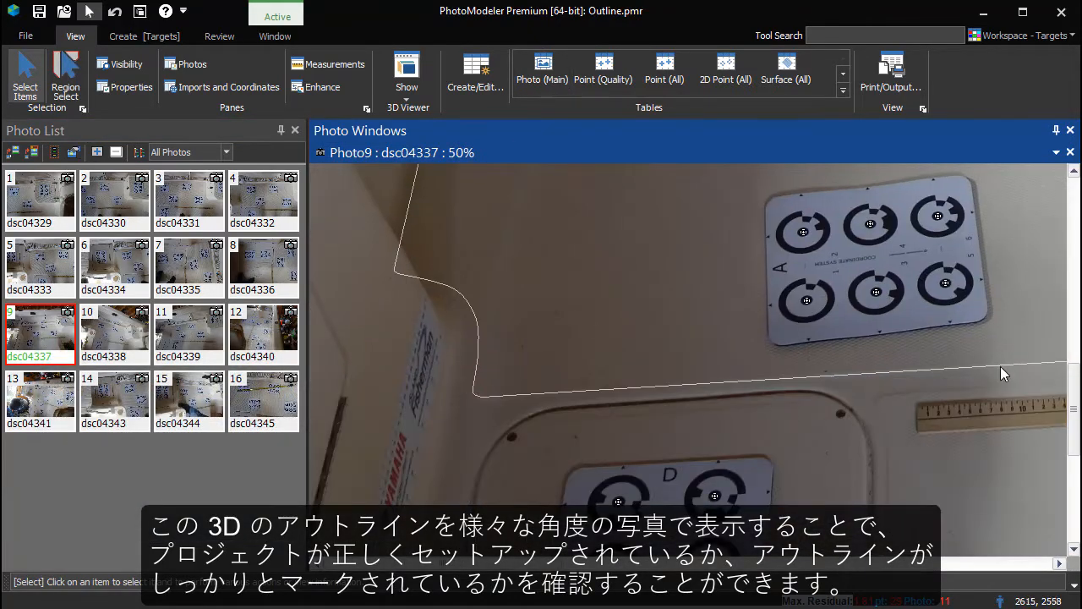
scroll(1008, 365, down, 2)
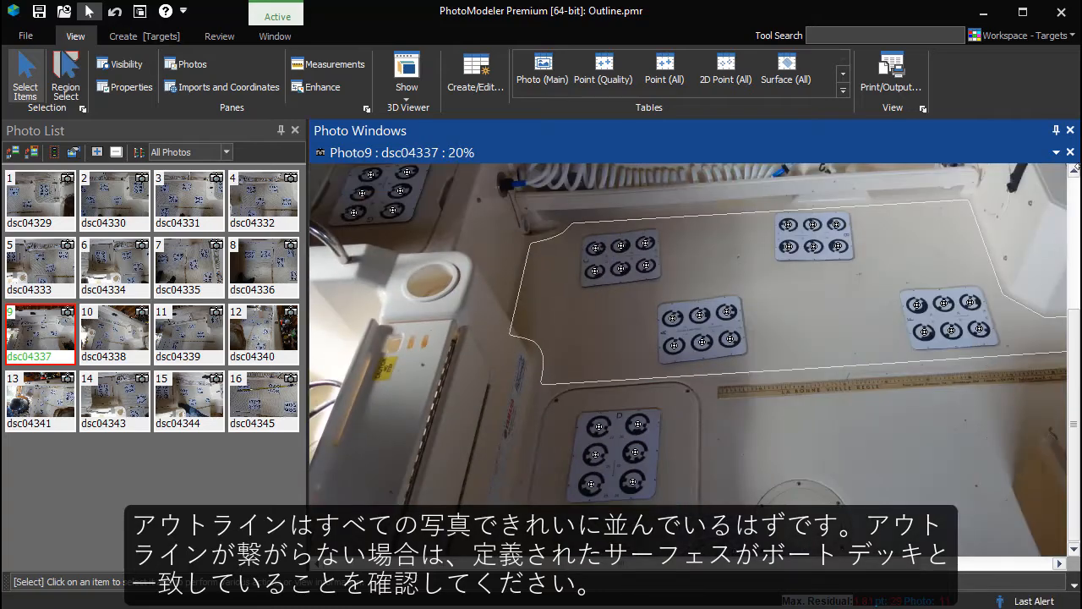
- Replace photo dsc04337 with dsc04338 and check how the 3D outline lines up with the deck panel's edges
click(1070, 152)
double_click(664, 193)
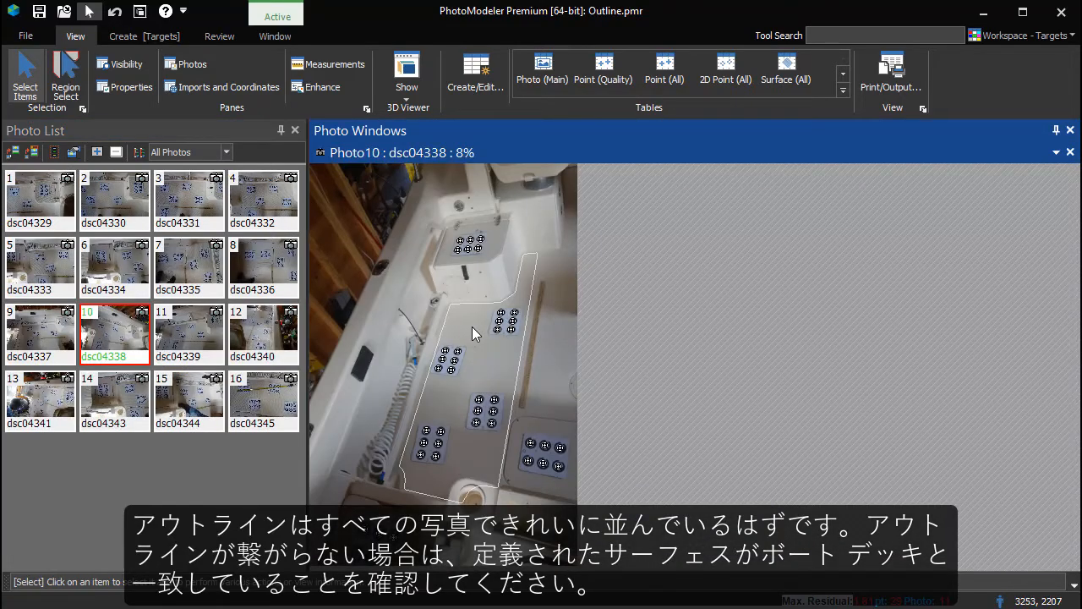
scroll(522, 459, up, 2)
scroll(952, 456, up, 2)
middle_drag(952, 456, 811, 432)
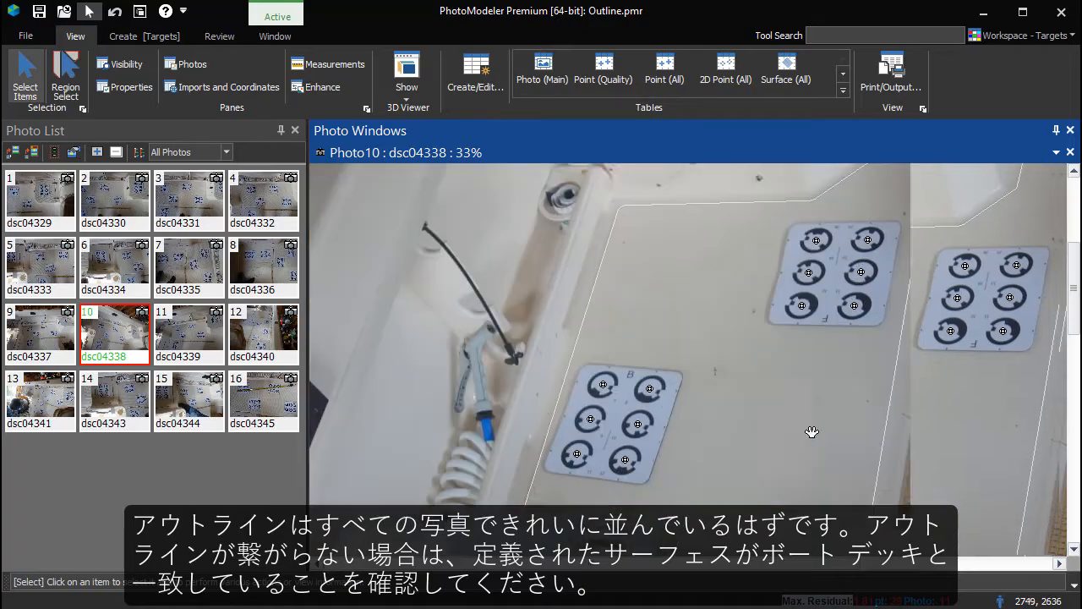
scroll(878, 442, up, 2)
scroll(861, 389, down, 3)
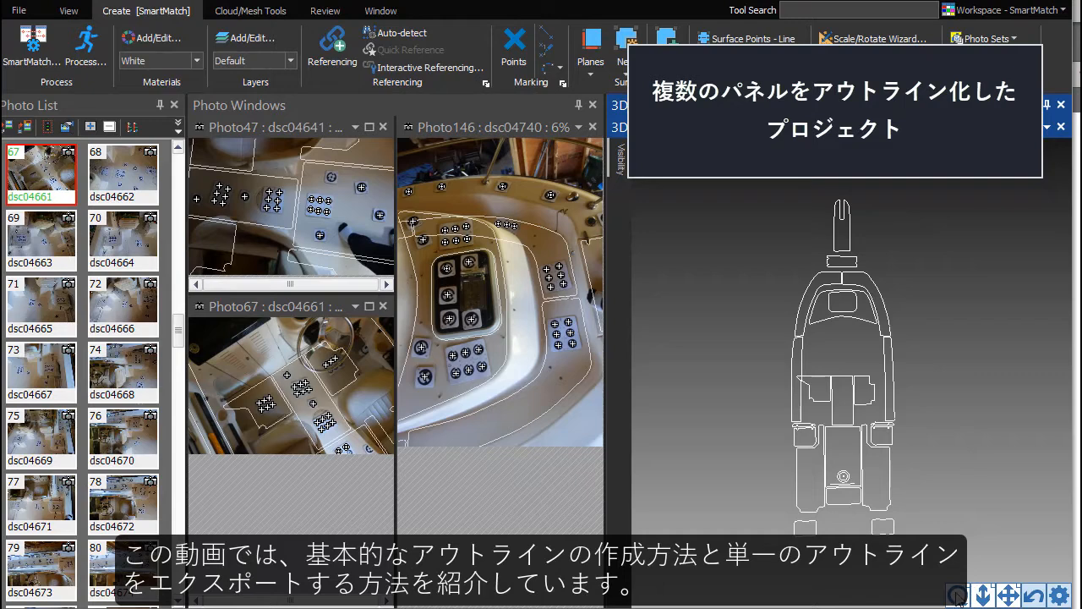
- Rotate the 3D outlines of the multi-panel boat project to examine them edge-on and from other angles
drag(957, 594, 926, 487)
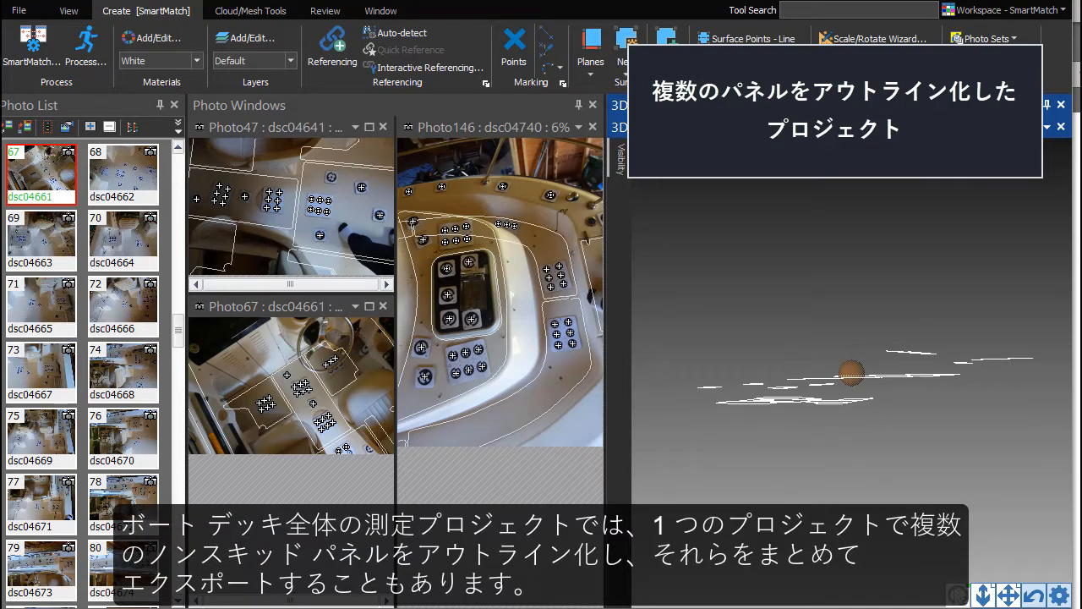
drag(926, 486, 965, 596)
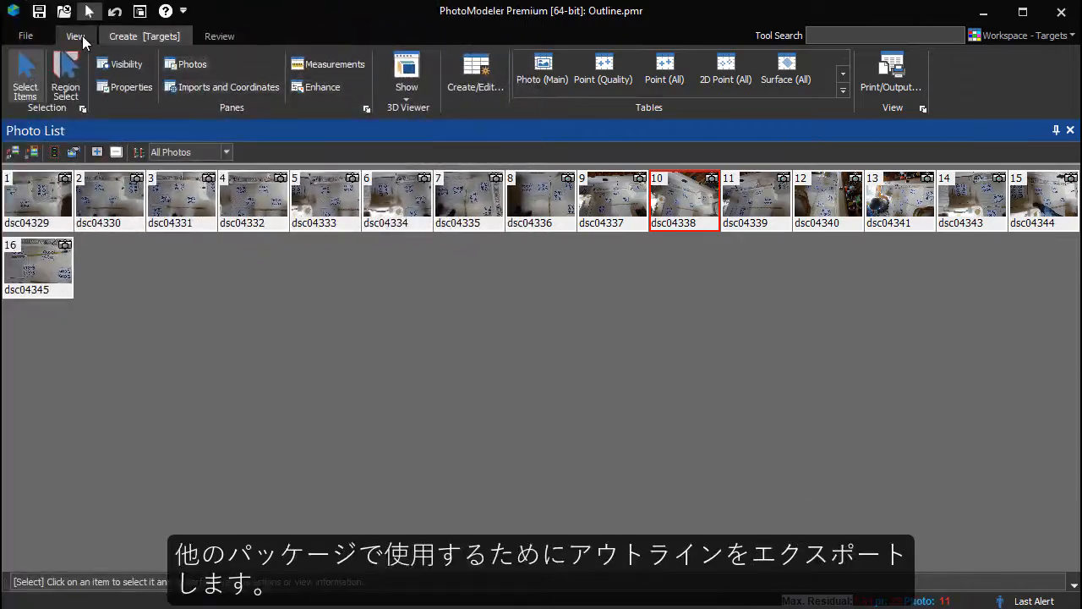
- Set up a model export in 2D DXF format with only Surface Draw Lines and Curves included
click(26, 35)
click(38, 267)
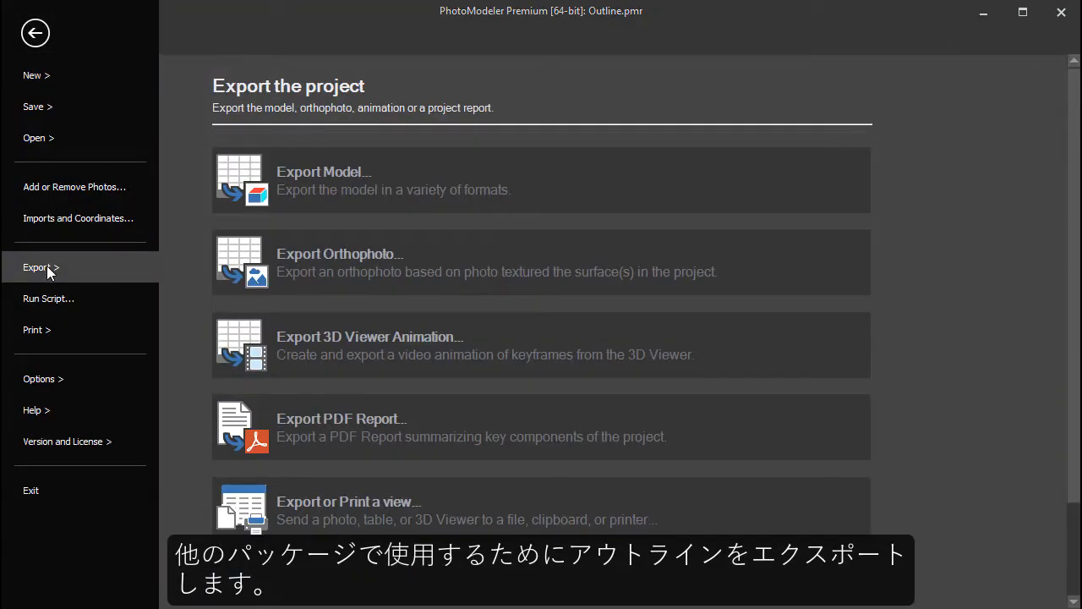
click(285, 169)
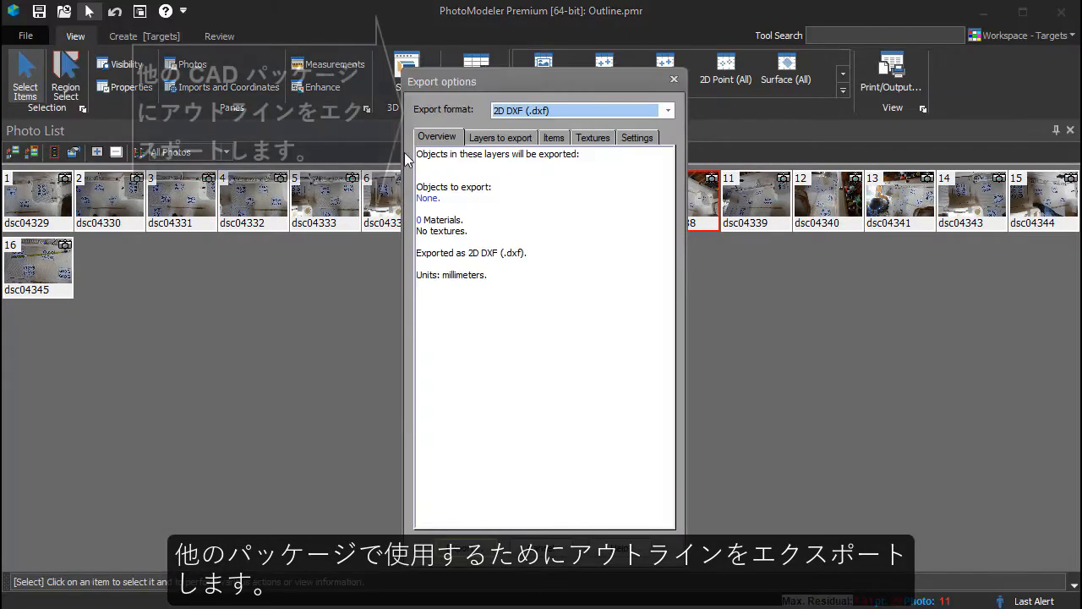
click(543, 142)
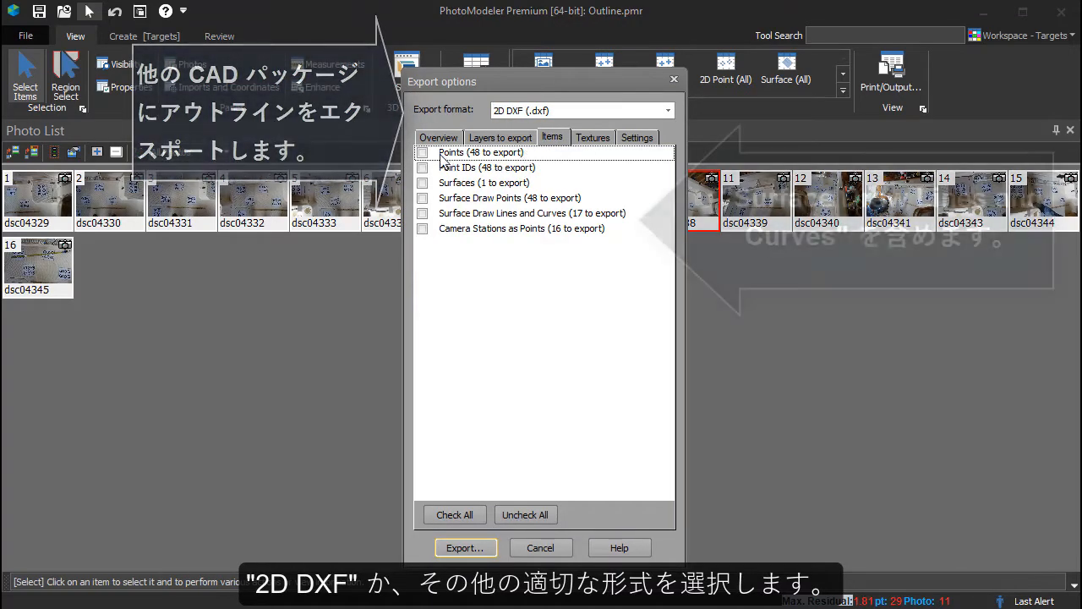
click(422, 214)
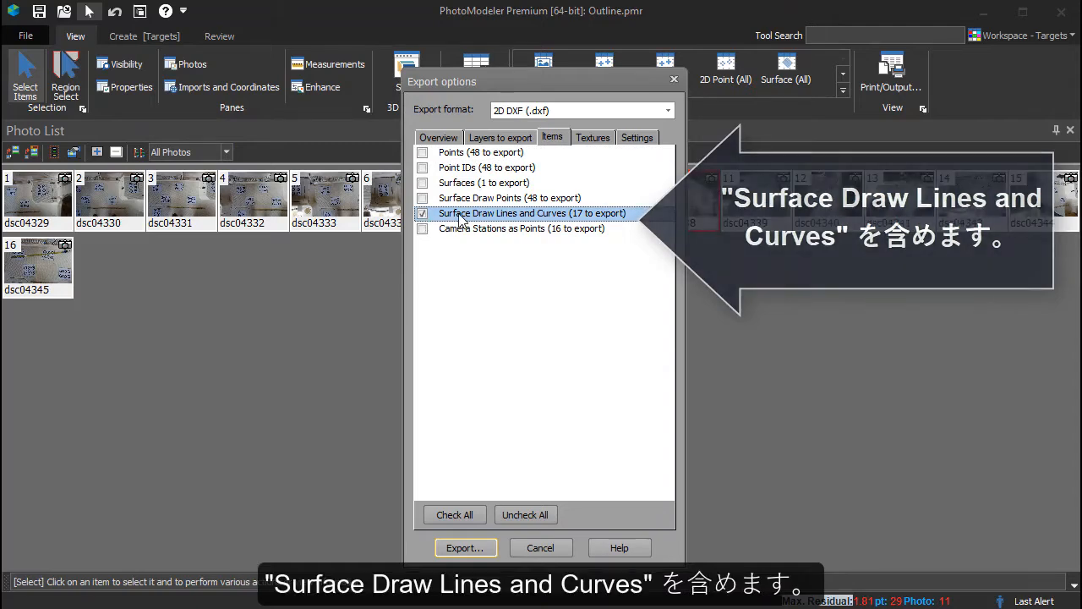
- Export the outline as Outline.dxf in the Boat Deck folder, with NURBS curves flattened to the XY plane, and dismiss the flatten report
click(636, 139)
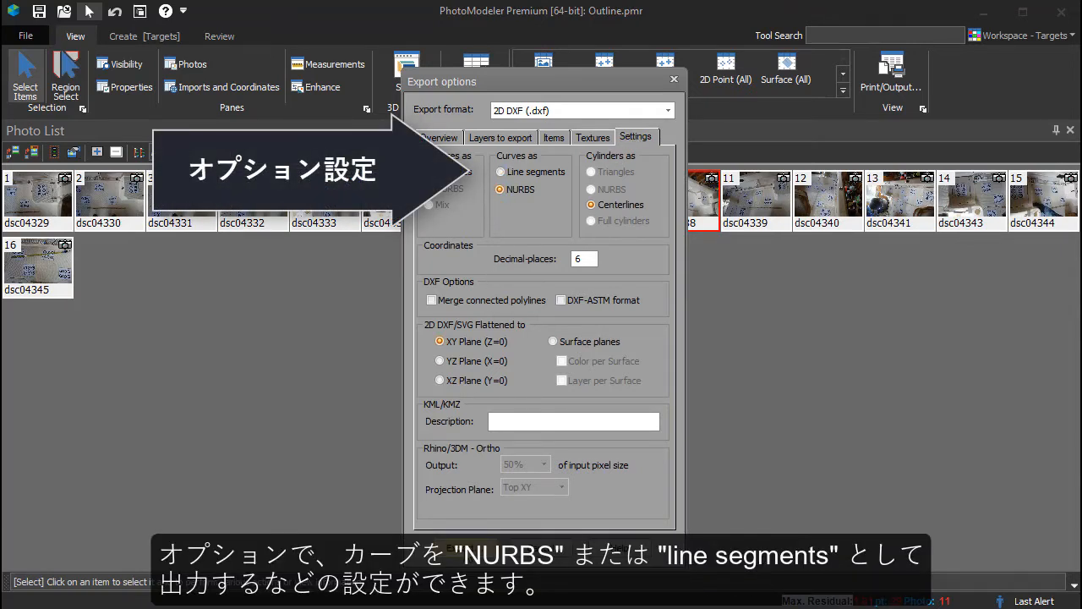
click(462, 548)
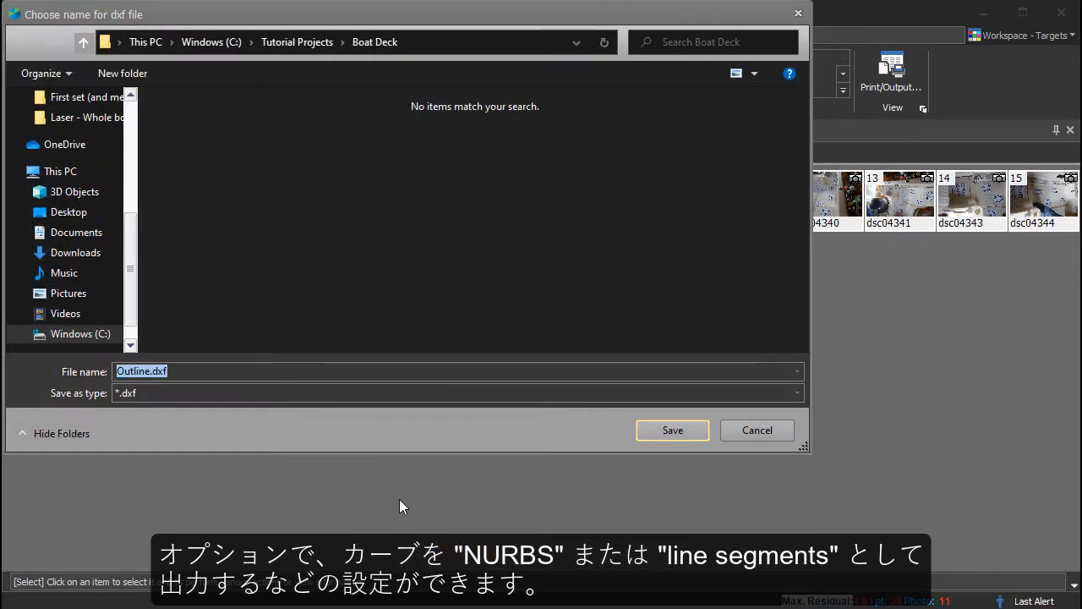
click(642, 430)
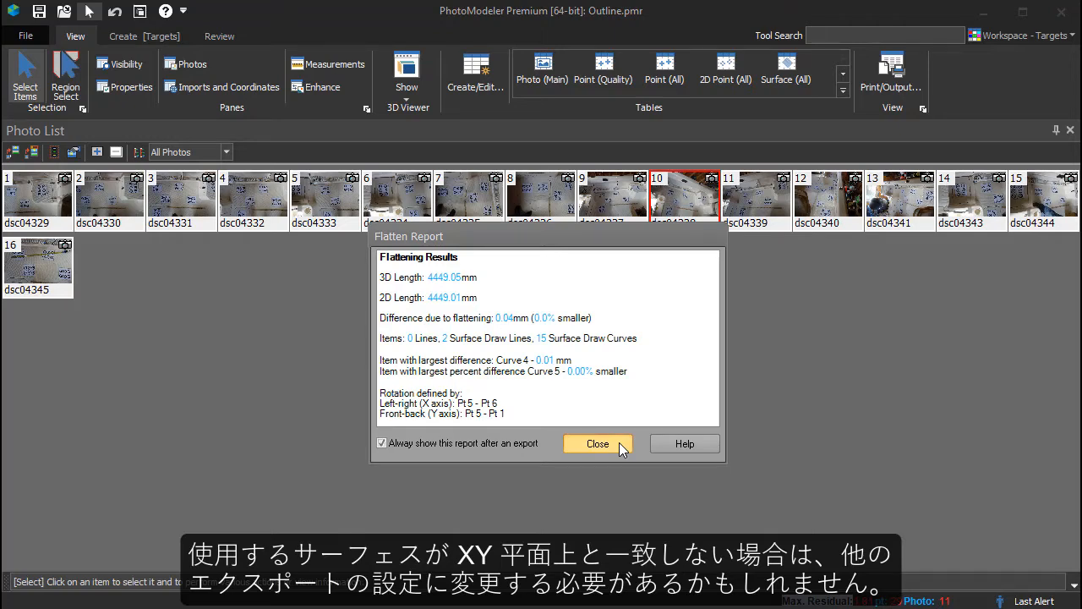
click(619, 445)
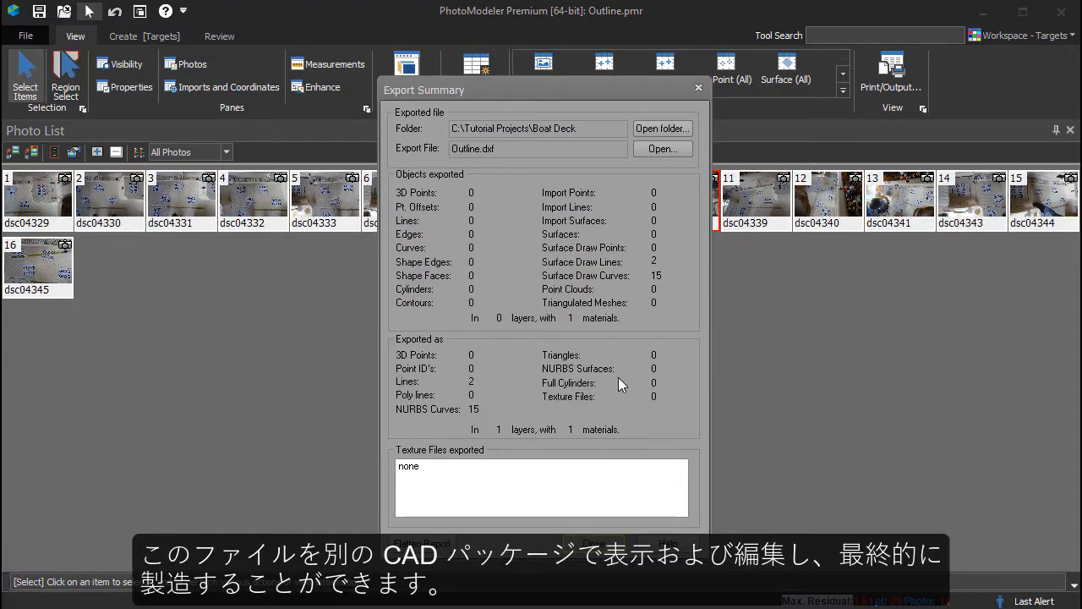
- Open the exported Outline.dxf from the export summary and rotate the panel outline to inspect it
click(660, 148)
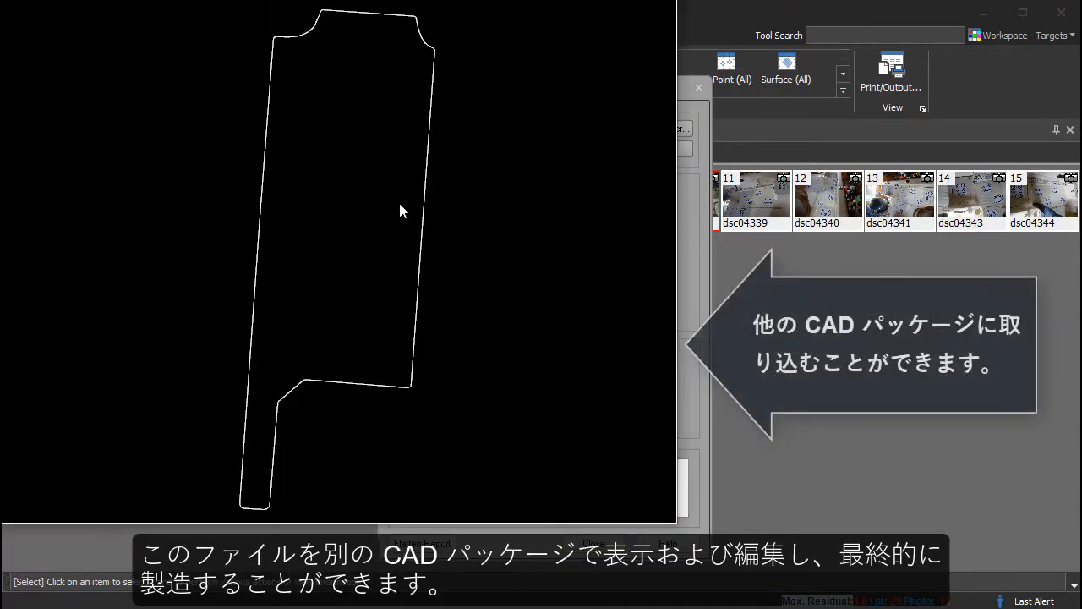
drag(353, 330, 416, 385)
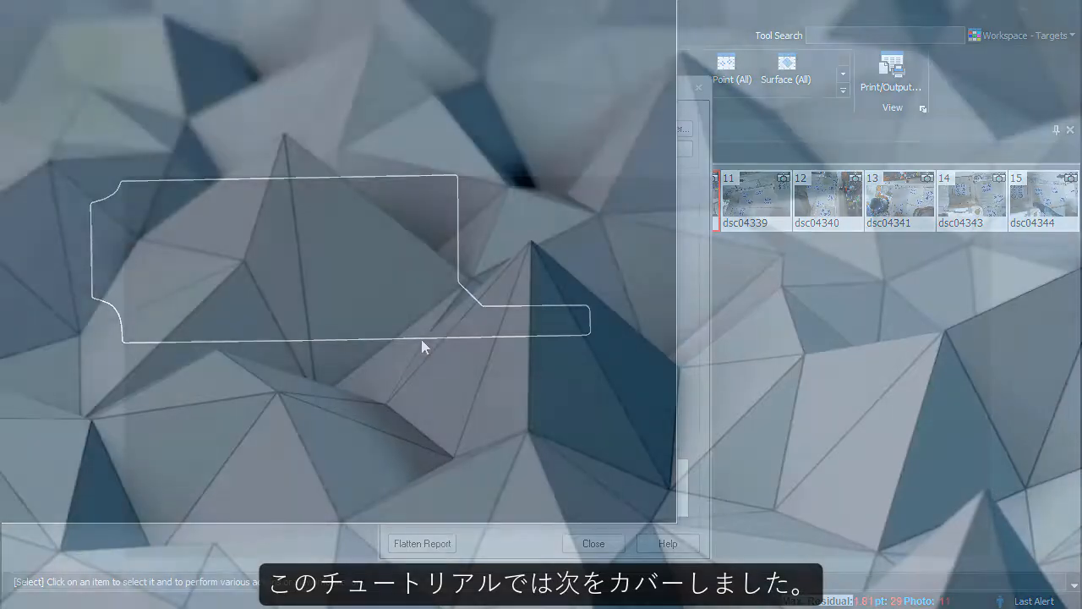